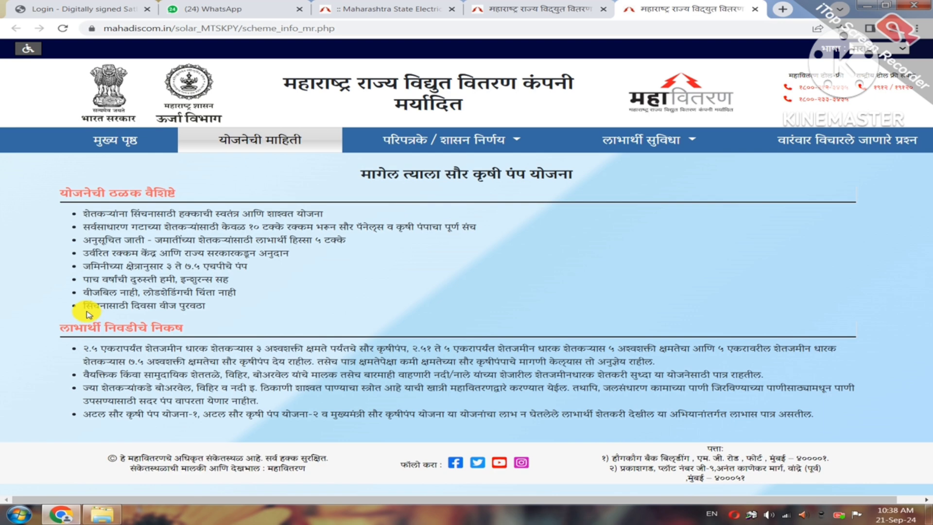
# - Open the beneficiary application form for the Maagel Tyala Saur Krushi Pump Yojana and switch its language to Marathi
pyautogui.click(667, 142)
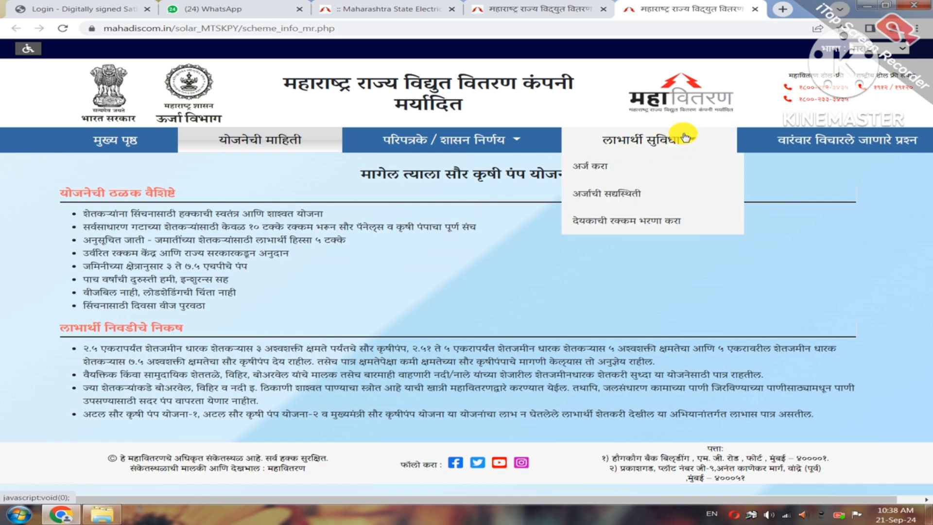
pyautogui.click(599, 168)
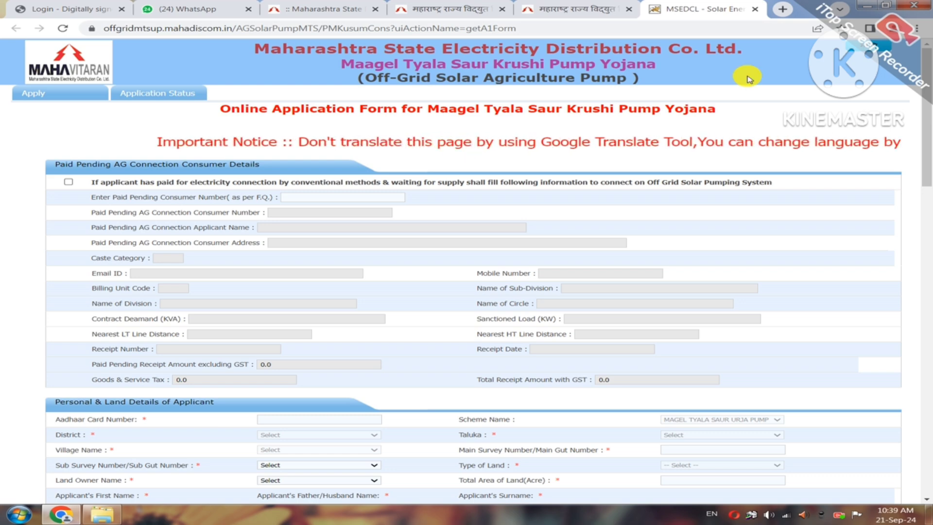
pyautogui.click(869, 49)
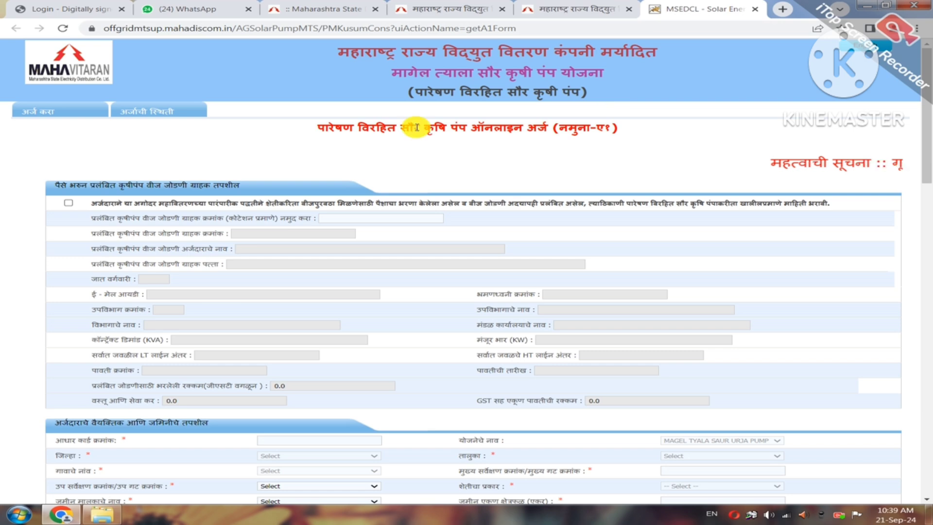
# - Enter the applicant's Aadhaar card number in the personal and land details section
pyautogui.scroll(-1, 167, 183)
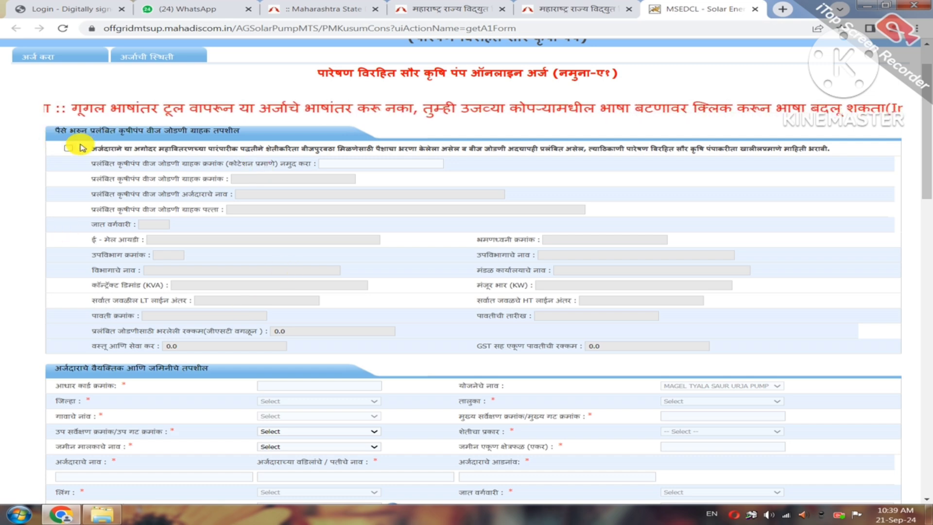
pyautogui.scroll(-3, 77, 160)
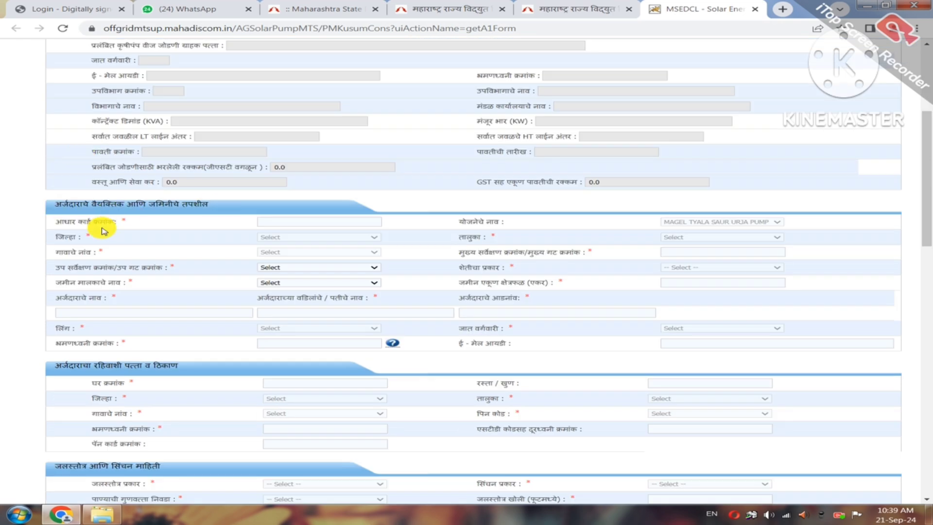
pyautogui.click(303, 223)
pyautogui.click(316, 231)
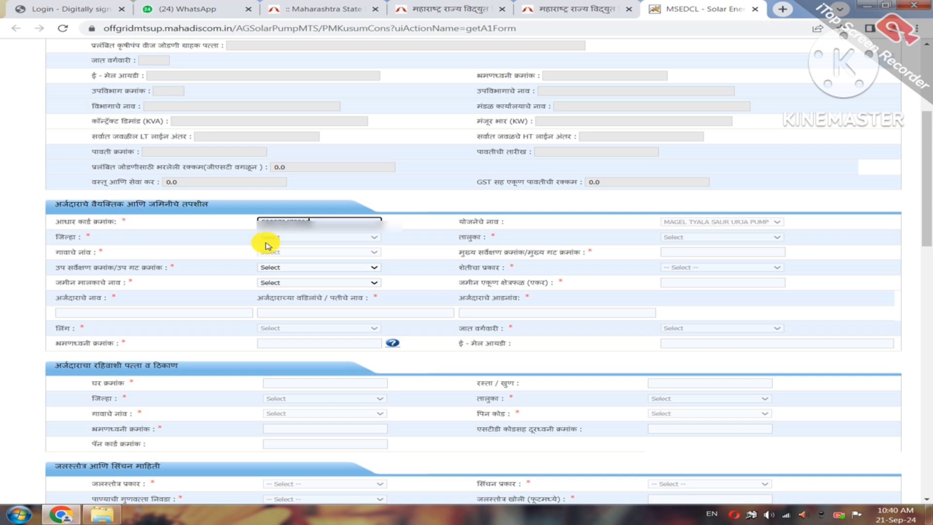
# - Set the land location to Jalna district, Jafrabad taluka and Khanapur village in the personal and land details
pyautogui.click(280, 237)
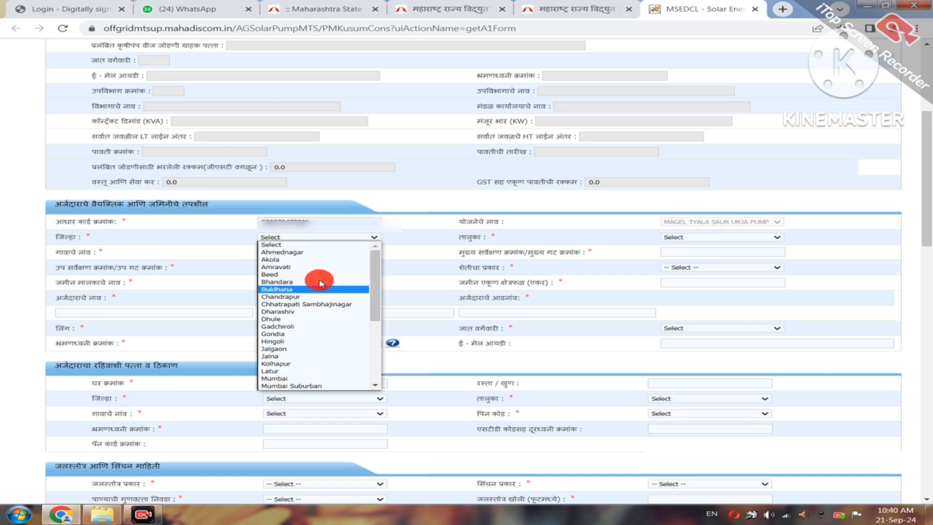
pyautogui.click(307, 357)
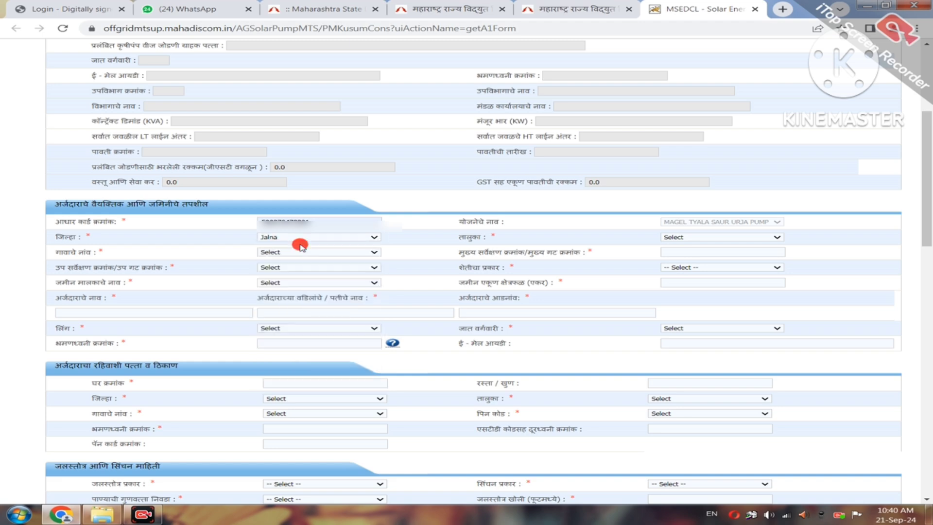
pyautogui.click(676, 238)
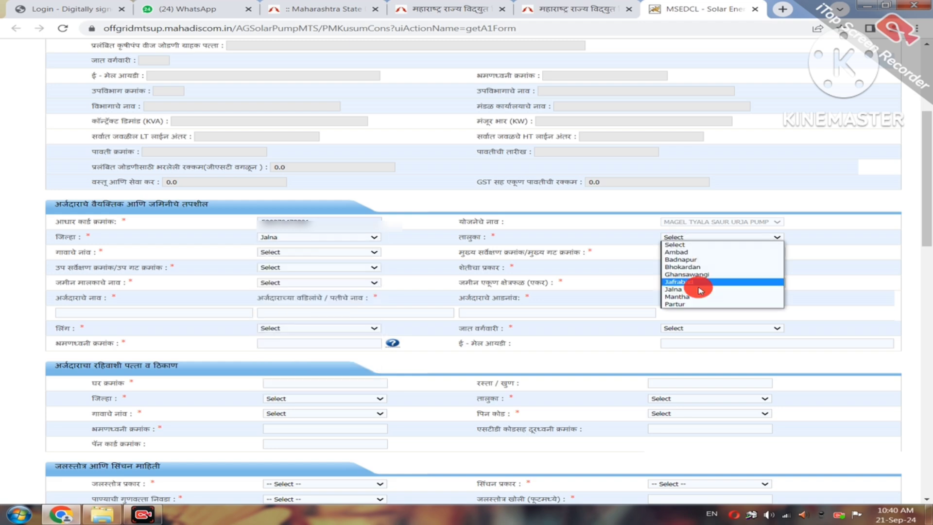
pyautogui.click(690, 283)
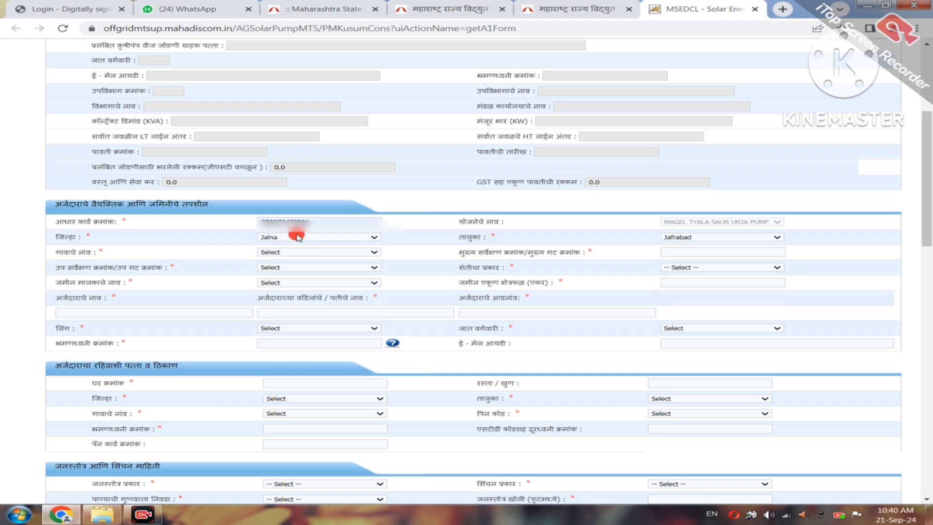
pyautogui.click(286, 253)
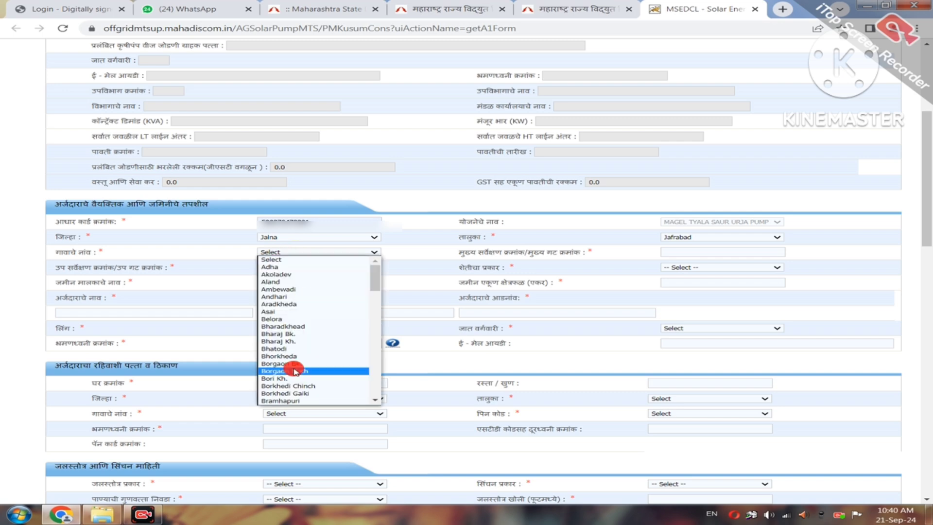
pyautogui.scroll(-5, 293, 364)
pyautogui.click(306, 323)
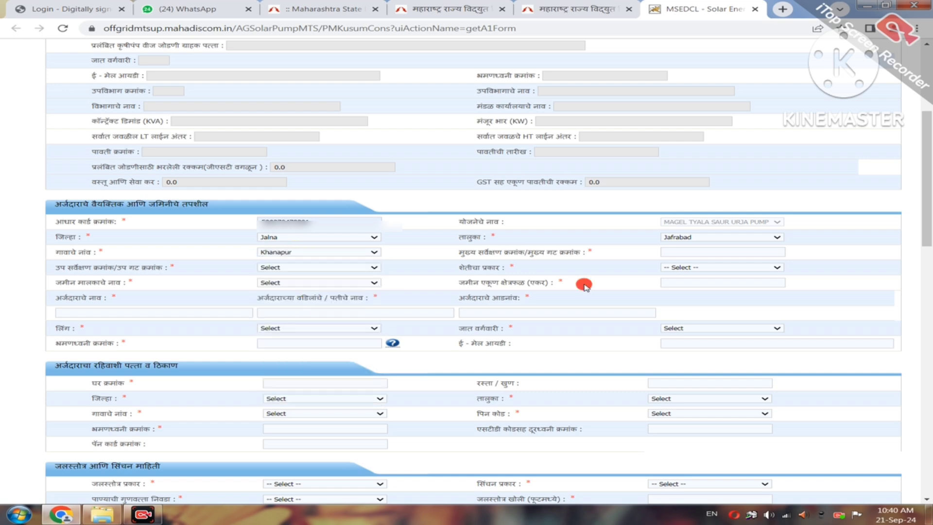
# - Set the main and sub survey numbers to 120 and the land type to Self, and select the land owner's name
pyautogui.click(678, 252)
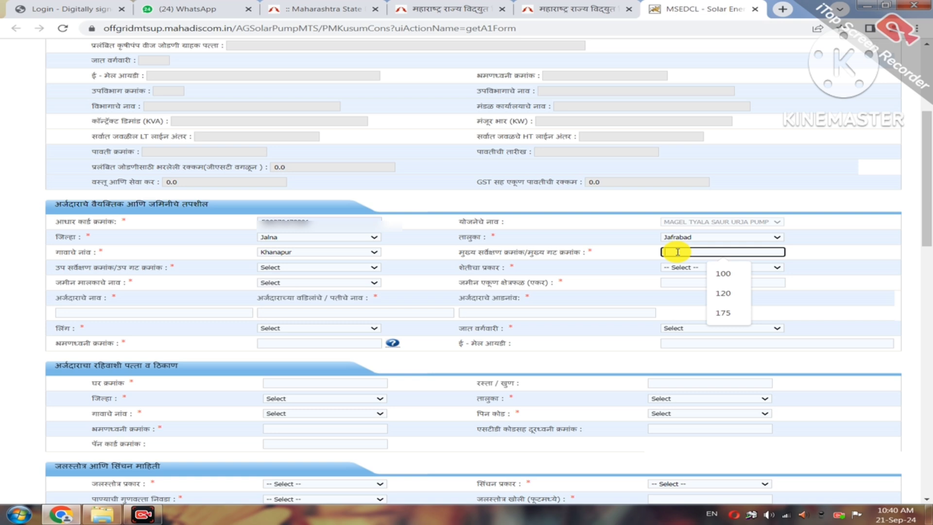
pyautogui.click(735, 294)
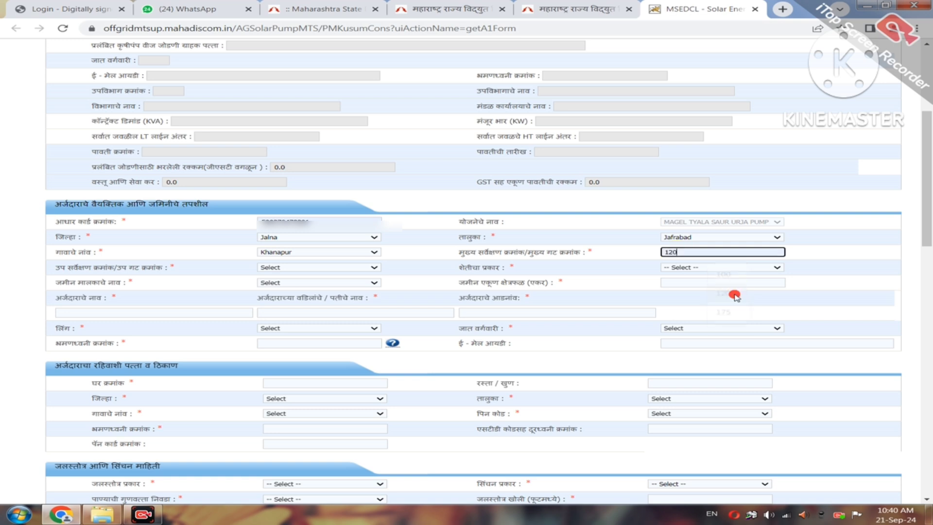
pyautogui.click(311, 268)
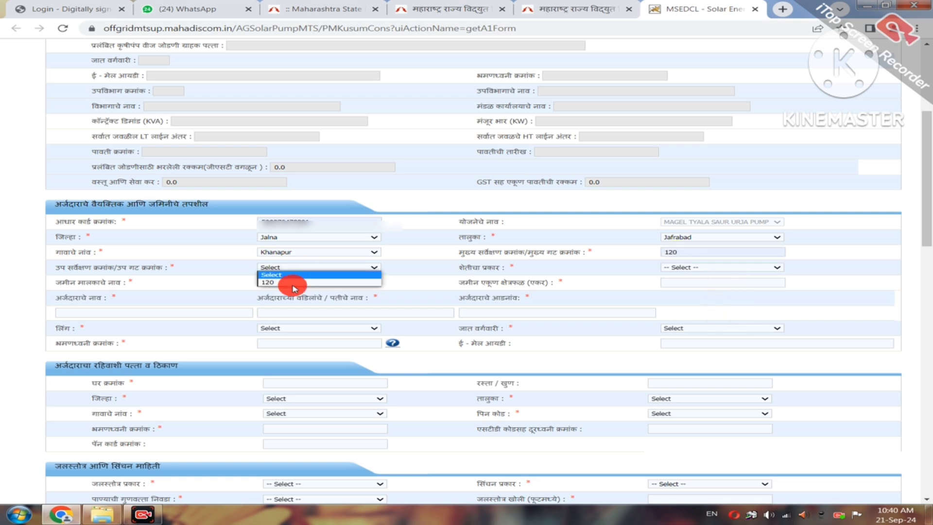
pyautogui.click(282, 283)
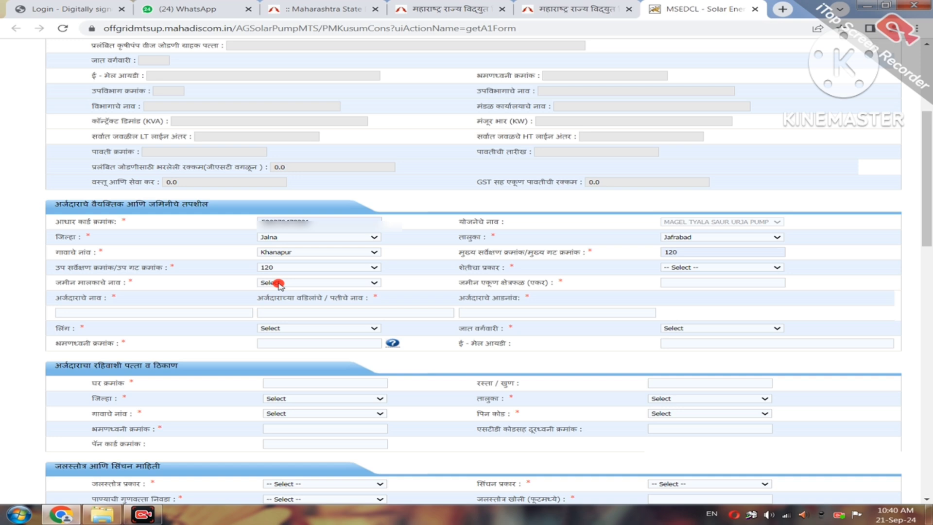
pyautogui.click(677, 267)
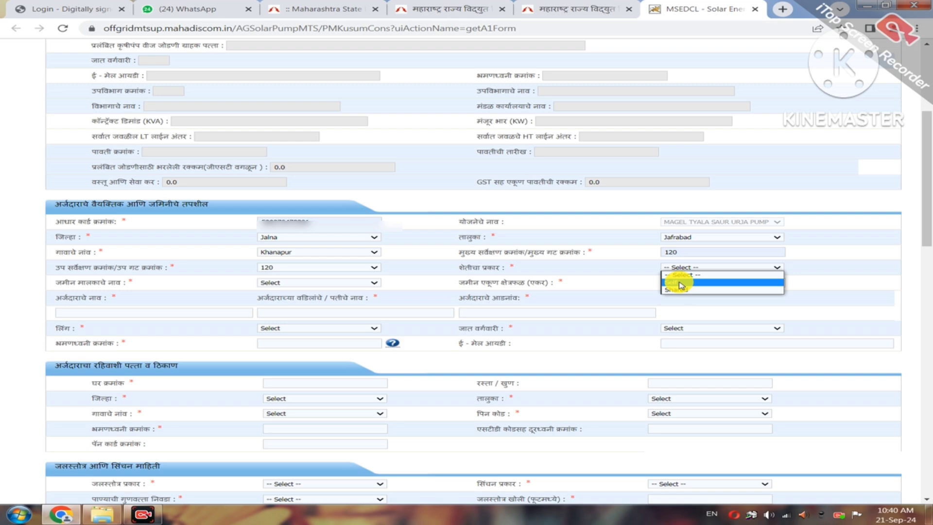
pyautogui.click(679, 283)
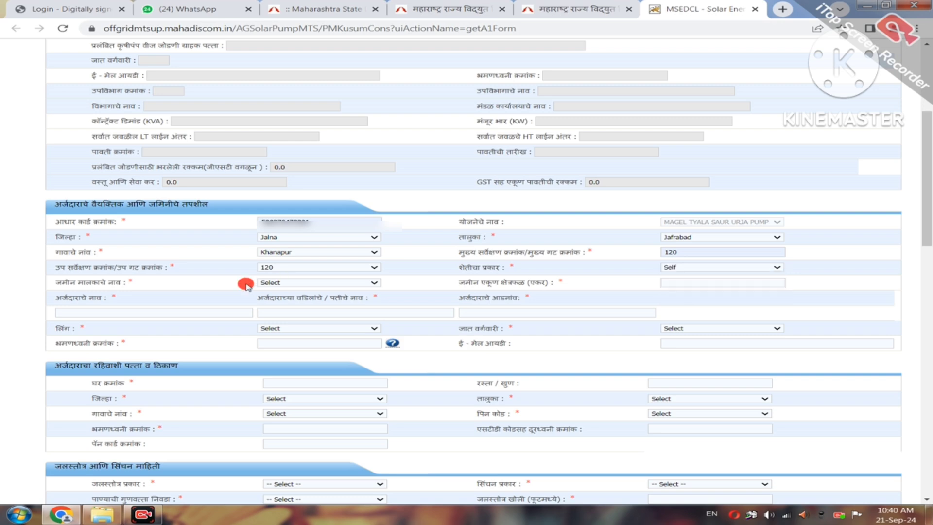
pyautogui.click(323, 283)
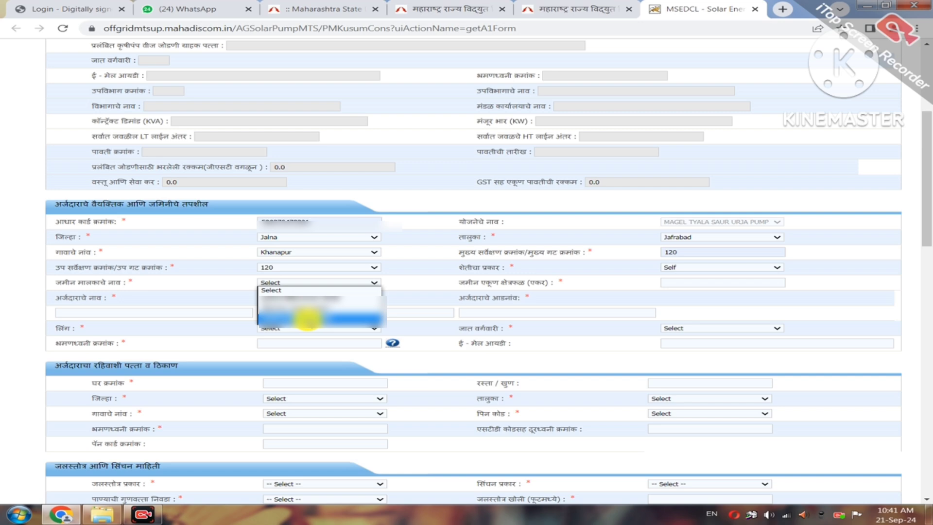
pyautogui.click(305, 318)
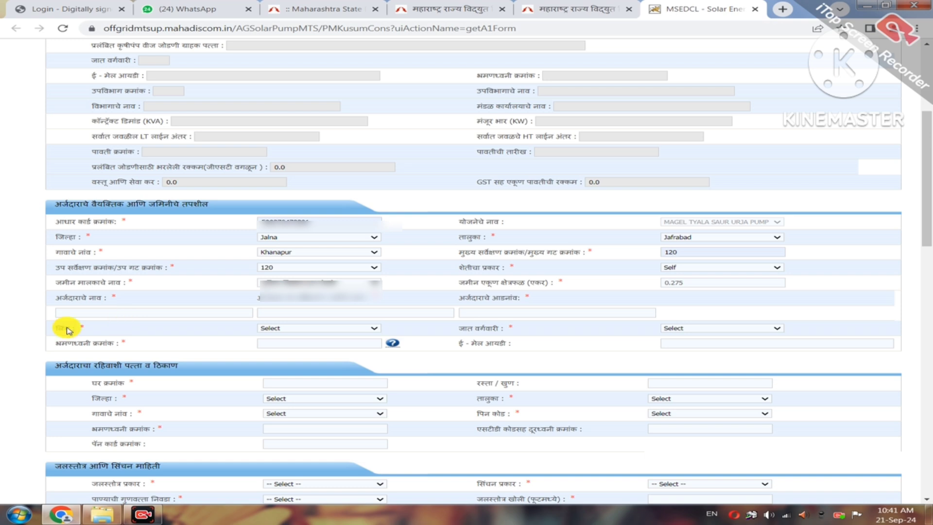
# - Set the applicant's gender to Female and the caste category to GENERAL
pyautogui.click(287, 329)
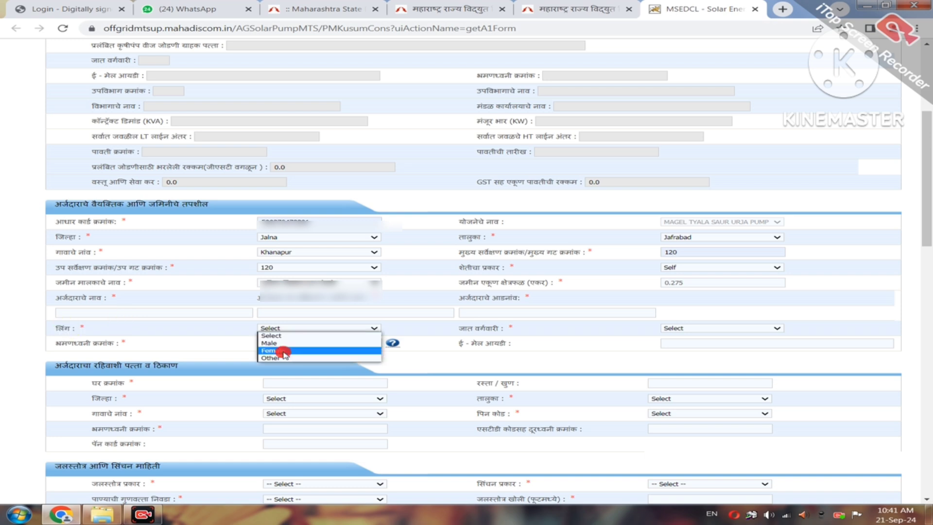
pyautogui.click(283, 351)
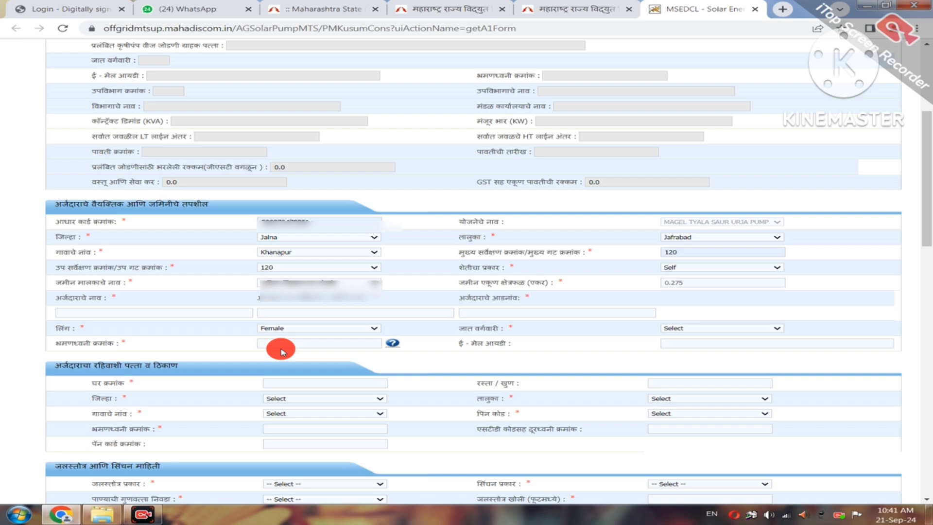
pyautogui.click(678, 335)
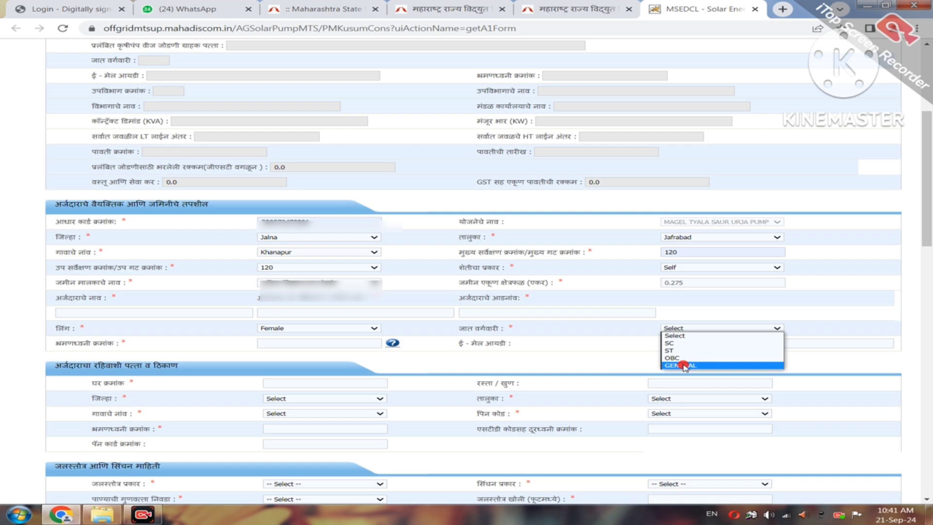
pyautogui.click(684, 366)
pyautogui.click(292, 346)
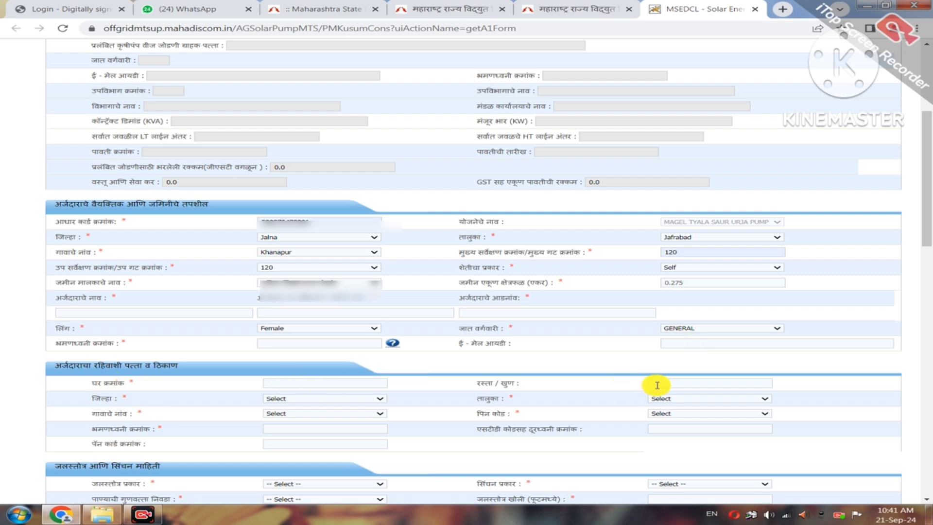
# - In the residential address section, choose Jalna district and Jafrabad taluka, and select the applicant's village and postal code
pyautogui.click(295, 398)
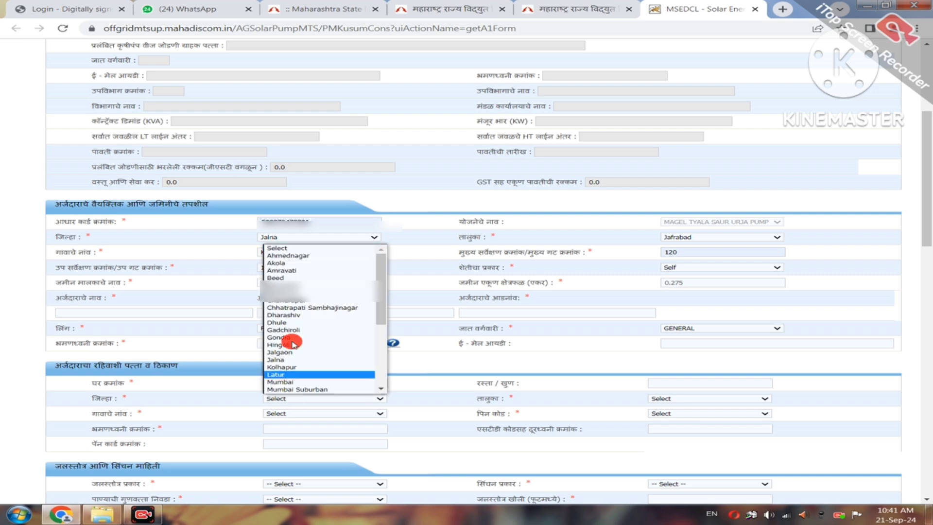
pyautogui.click(292, 361)
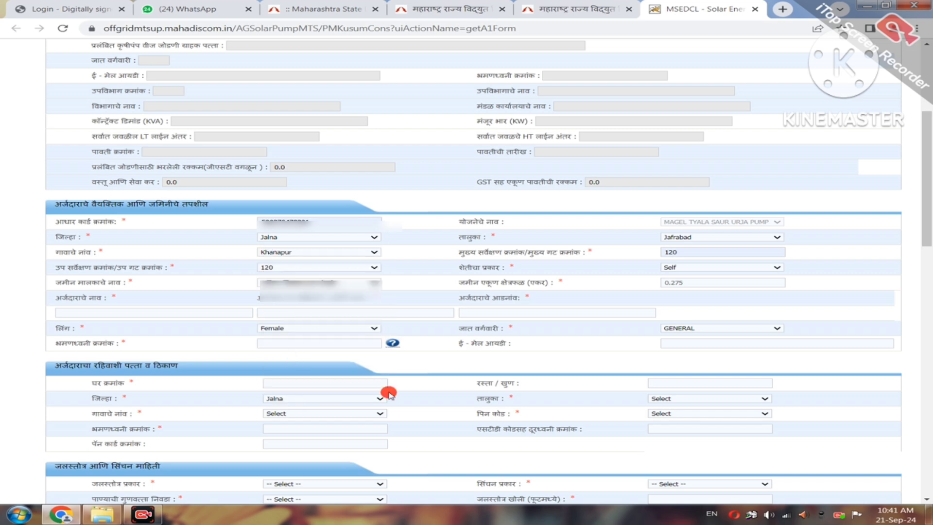
pyautogui.click(683, 401)
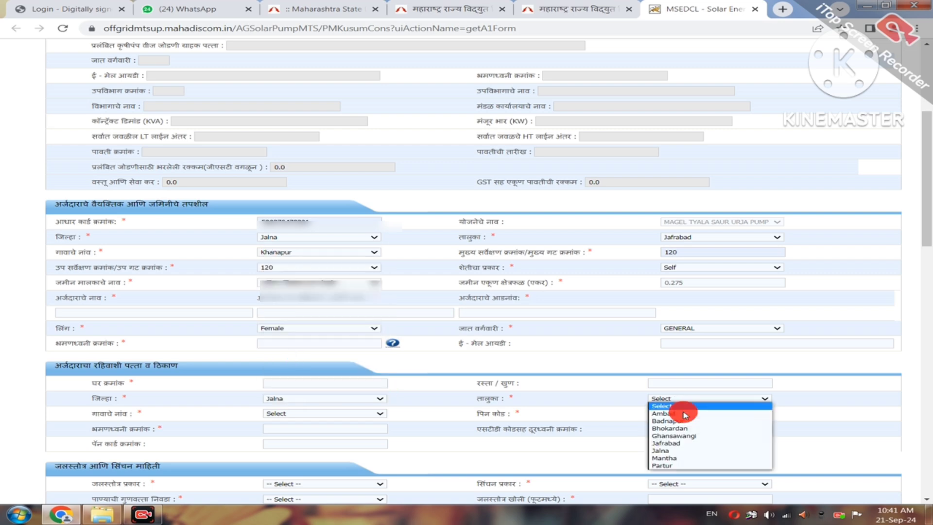
pyautogui.click(683, 443)
pyautogui.click(306, 413)
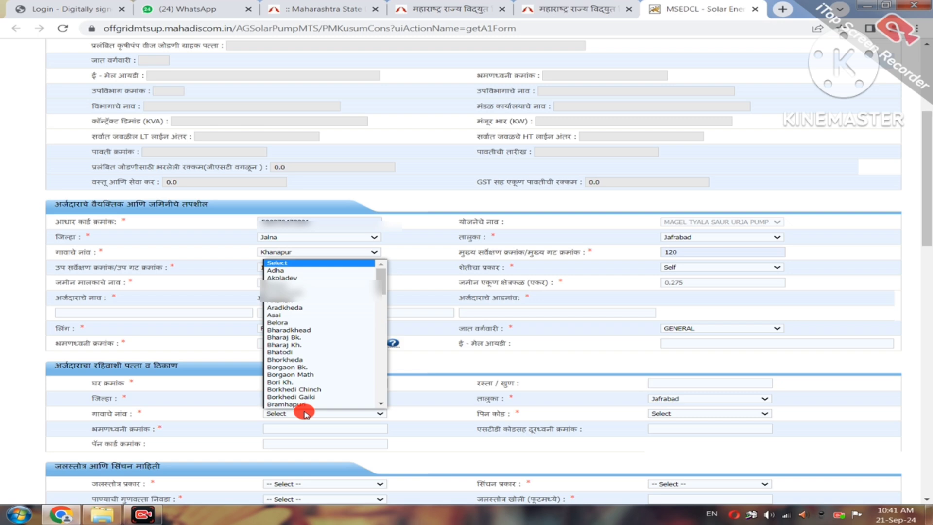
pyautogui.scroll(-5, 310, 341)
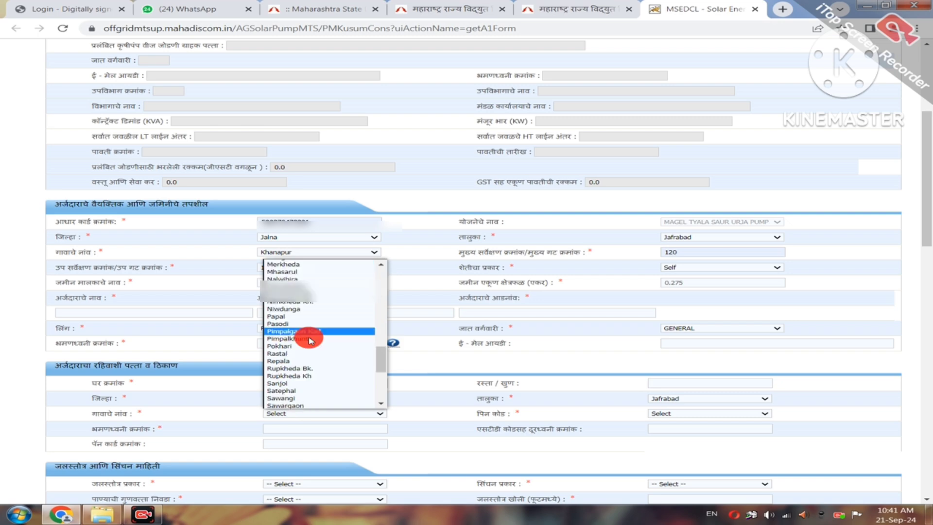
pyautogui.click(304, 346)
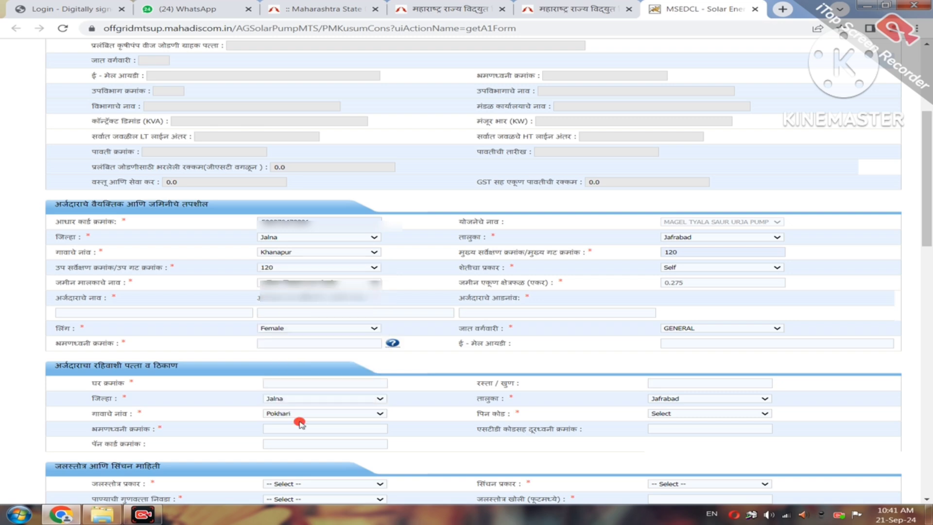
pyautogui.click(689, 417)
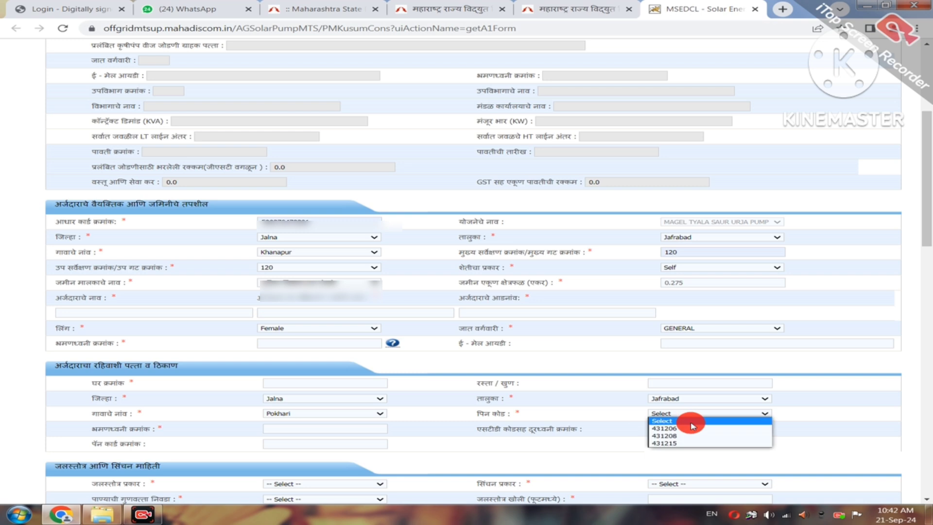
pyautogui.click(692, 427)
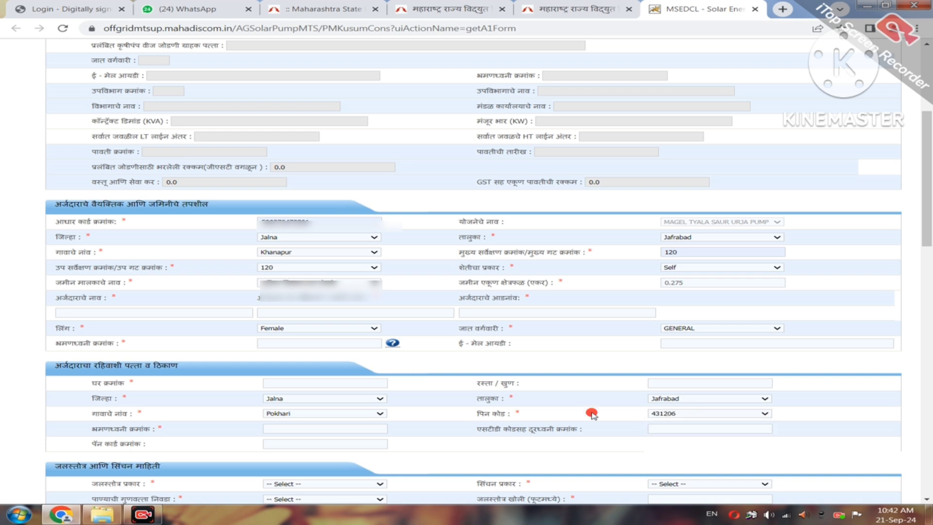
pyautogui.click(291, 427)
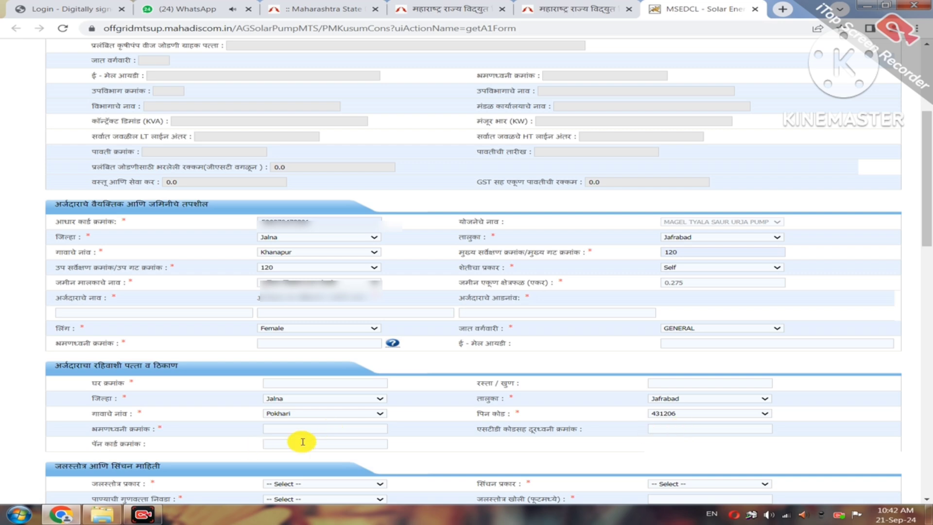
# - In the water source and irrigation details, set the water source type to Well and the irrigation type to Micro
pyautogui.scroll(-8, 302, 441)
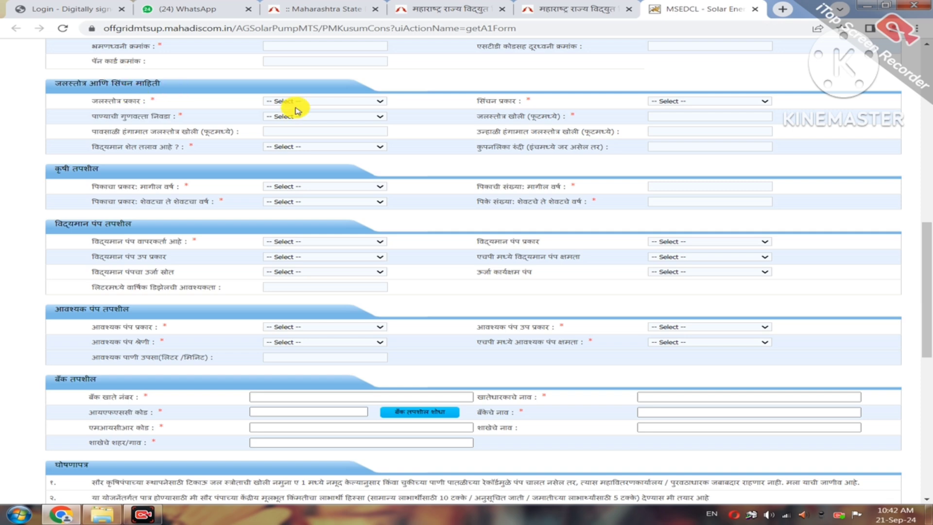
pyautogui.moveTo(296, 103)
pyautogui.mouseDown()
pyautogui.moveTo(305, 132)
pyautogui.moveTo(270, 120)
pyautogui.mouseUp()
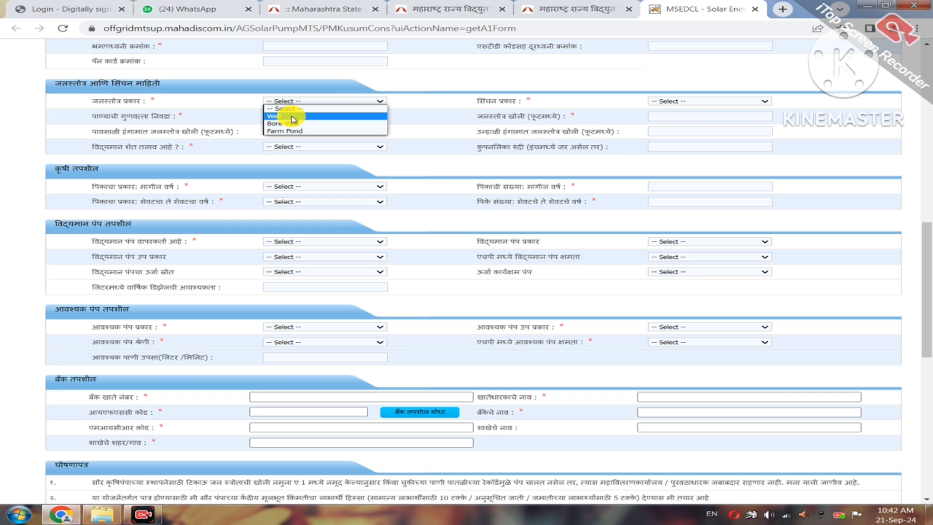
pyautogui.click(293, 119)
pyautogui.click(686, 102)
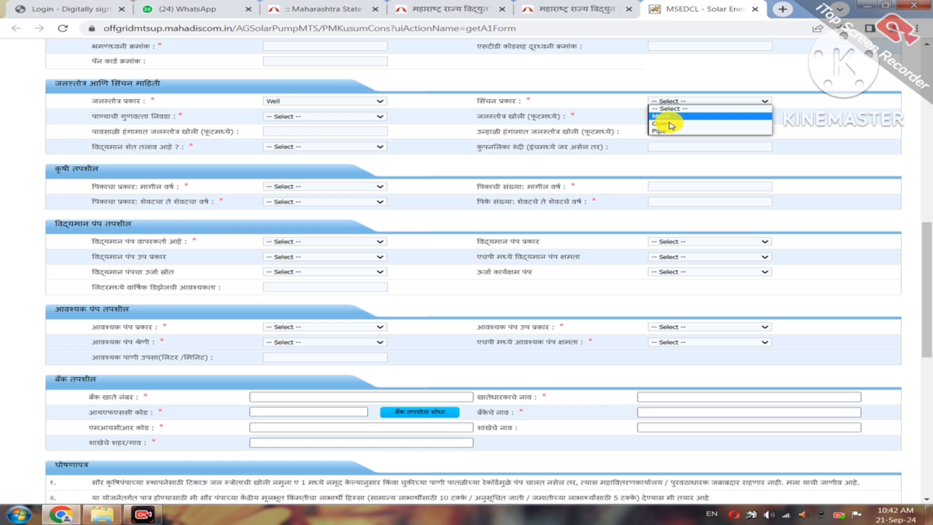
pyautogui.click(666, 116)
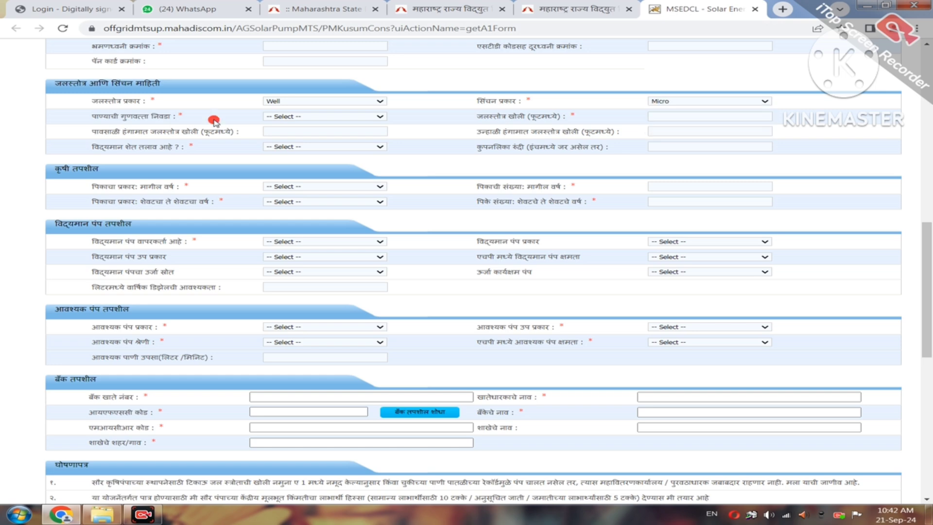
# - Set the water quality to Soft, the water source depth to 45 feet, and the existing farm pond answer to No
pyautogui.click(293, 118)
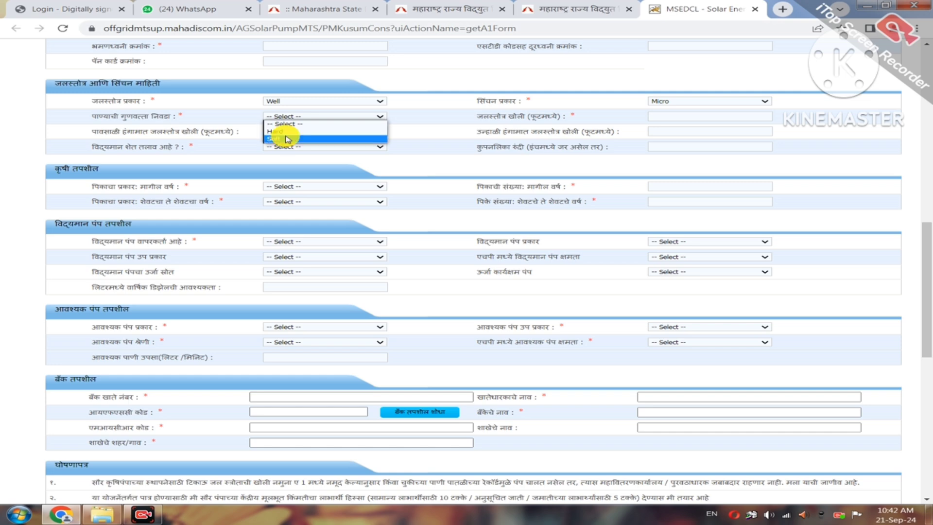
pyautogui.click(287, 139)
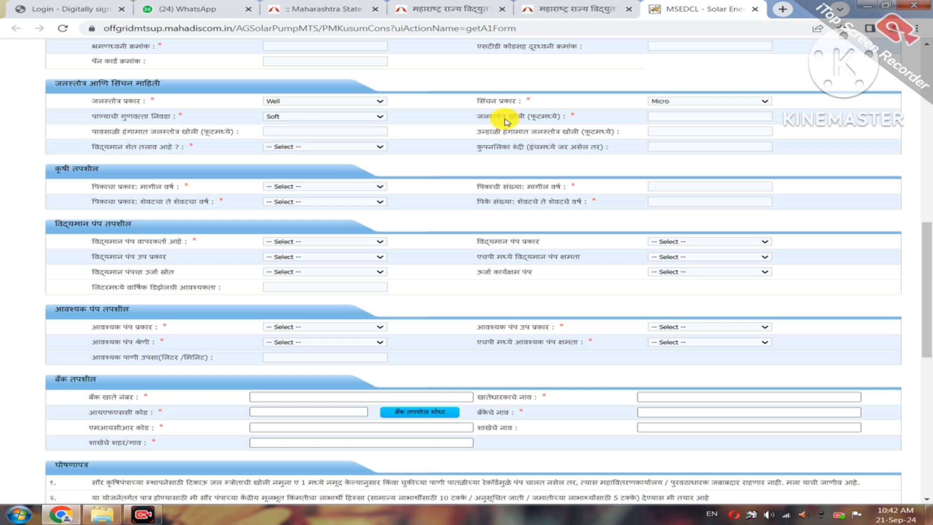
pyautogui.click(680, 116)
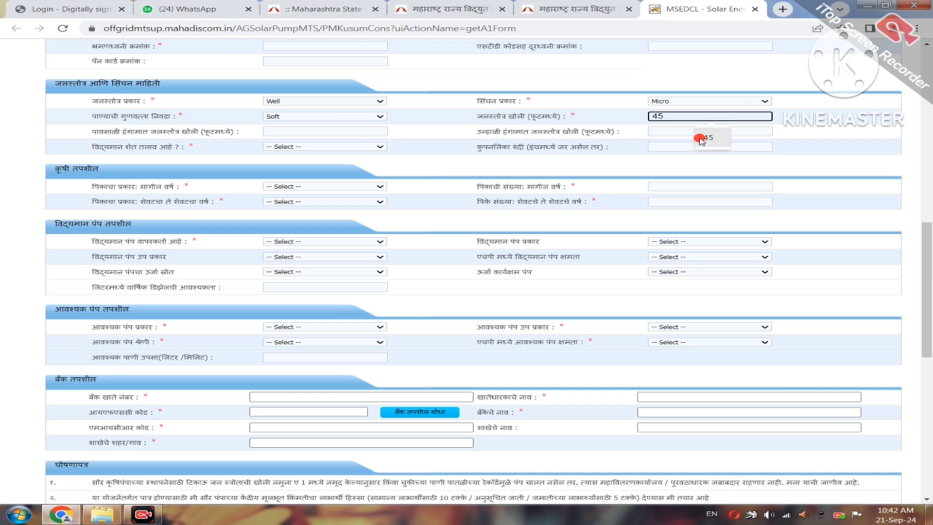
pyautogui.click(708, 140)
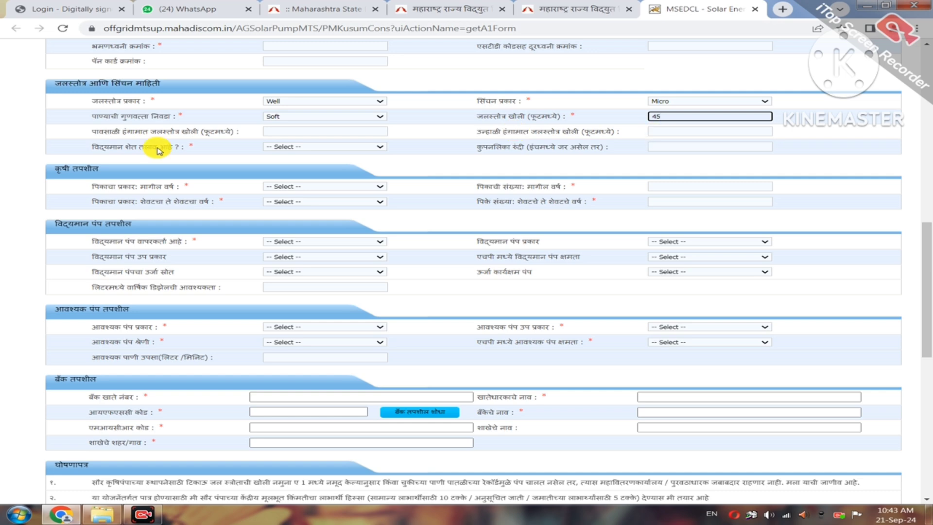
pyautogui.click(293, 148)
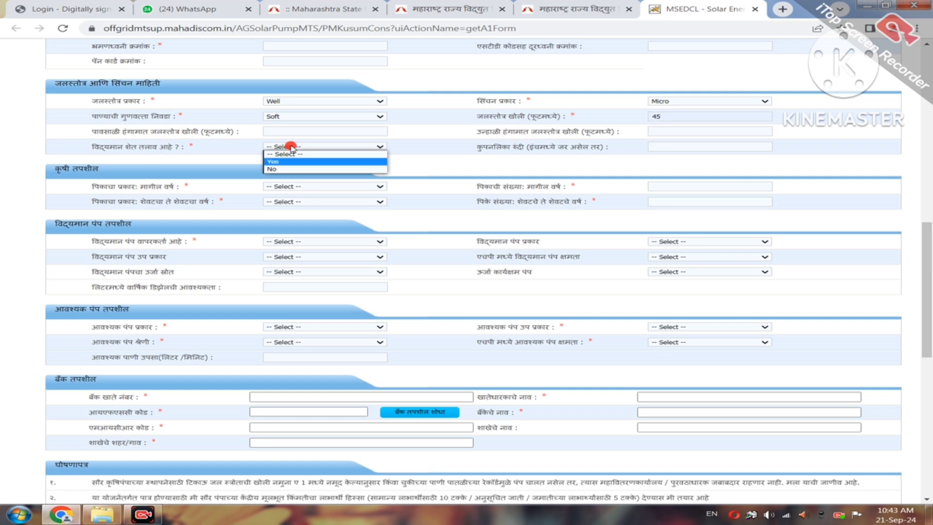
pyautogui.click(280, 168)
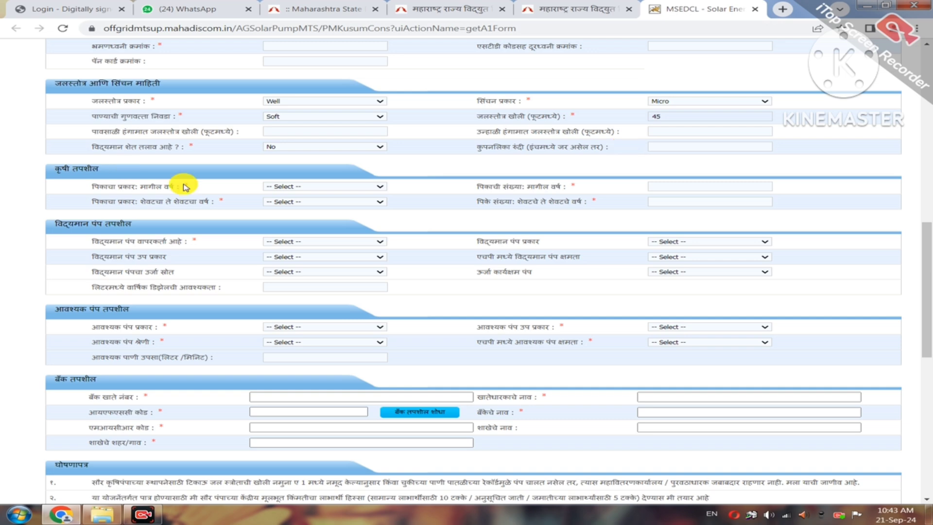
# - In the agriculture details, set last year's crop type to Rabbi and the year before's to Kharif, each with a crop count of 1
pyautogui.click(292, 186)
pyautogui.click(298, 208)
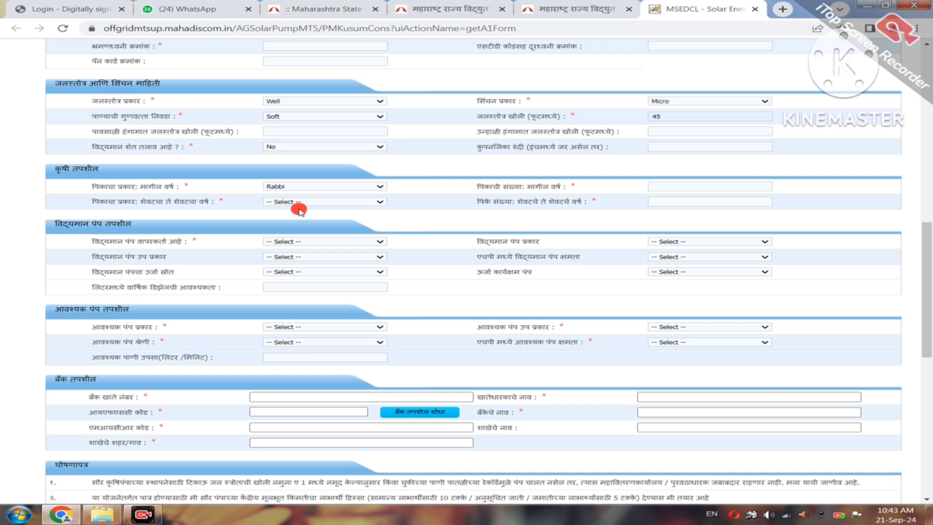
pyautogui.click(673, 184)
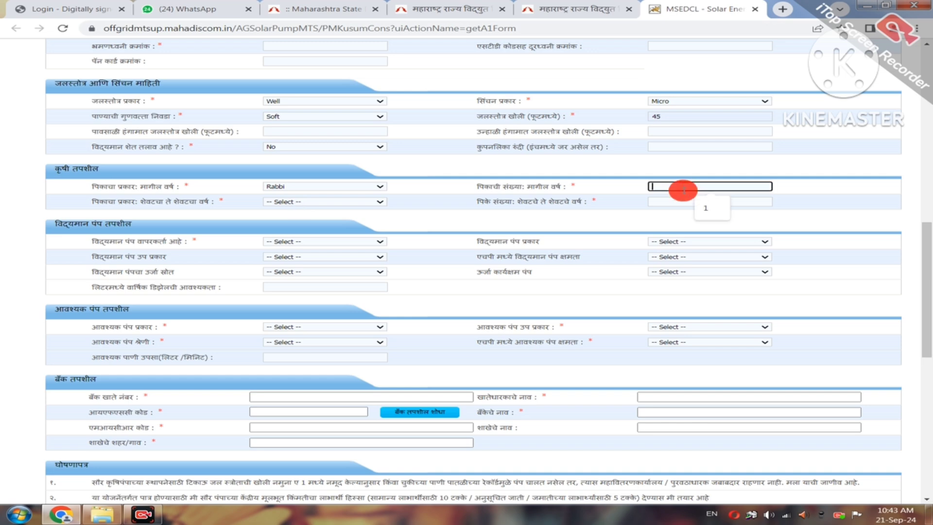
pyautogui.click(718, 208)
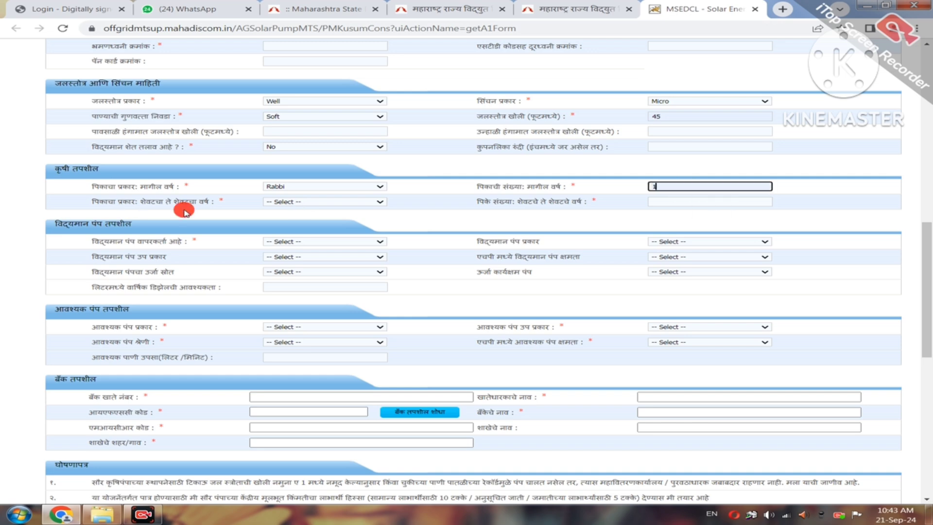
pyautogui.click(306, 202)
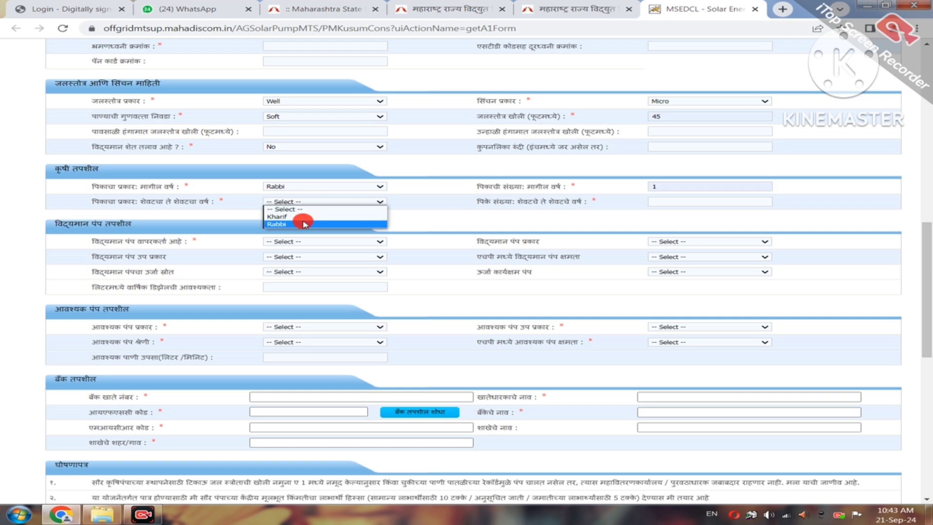
pyautogui.click(299, 216)
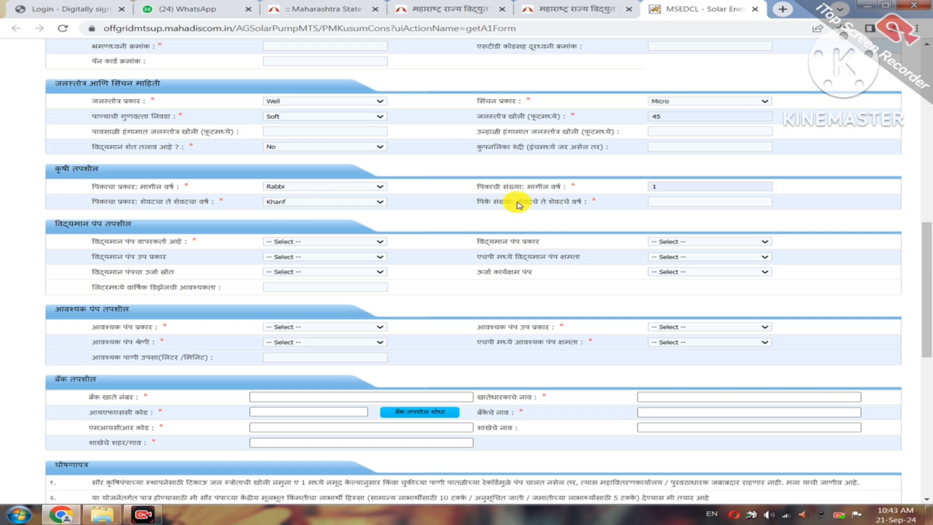
pyautogui.click(705, 201)
pyautogui.write('1')
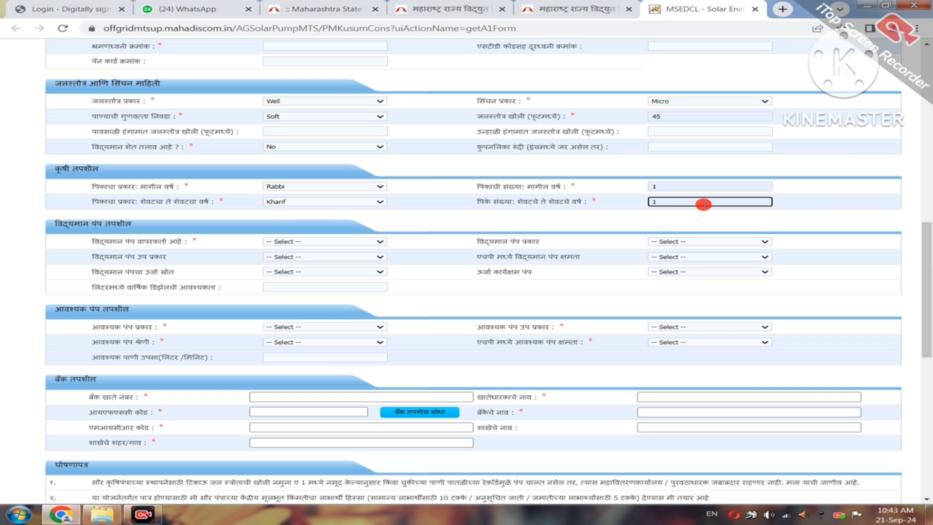
# - In the existing pump details, set existing pump user to Yes, pump type AC, sub-type Submersible, and capacity 5 HP
pyautogui.click(296, 241)
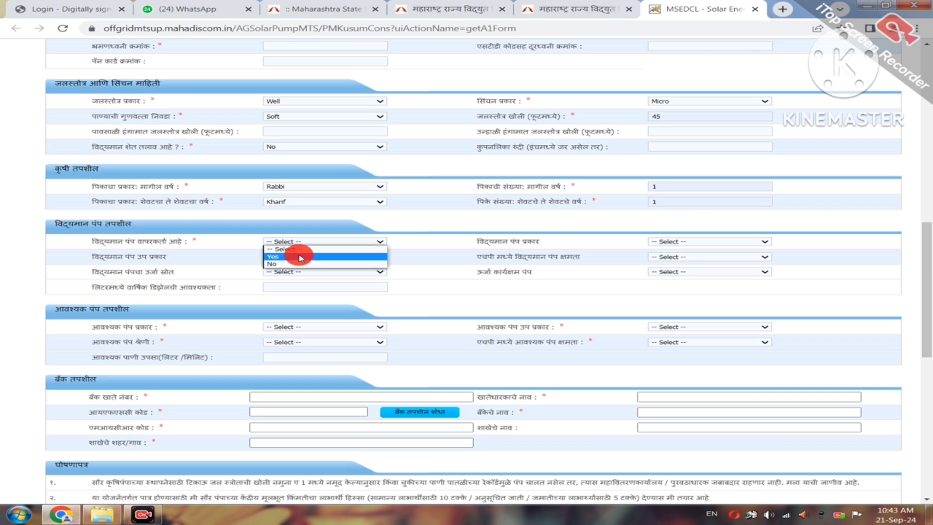
pyautogui.click(300, 256)
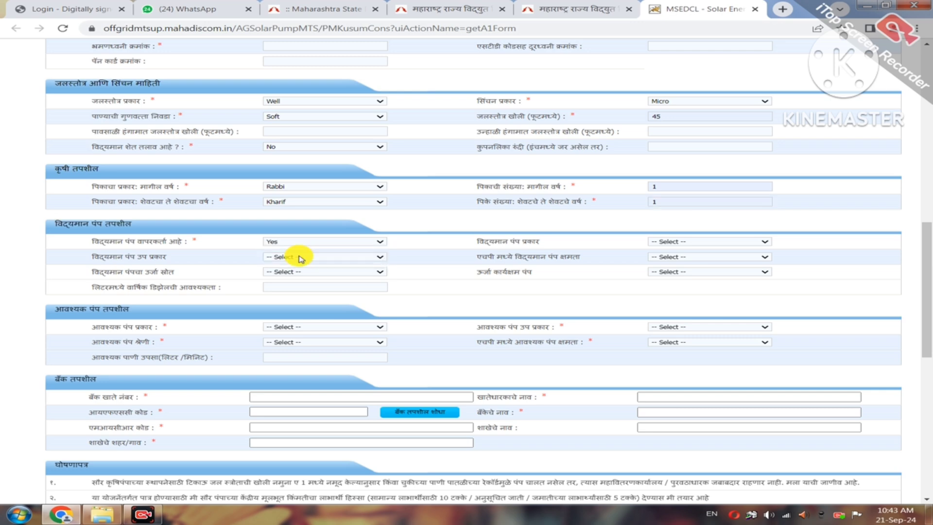
pyautogui.click(683, 242)
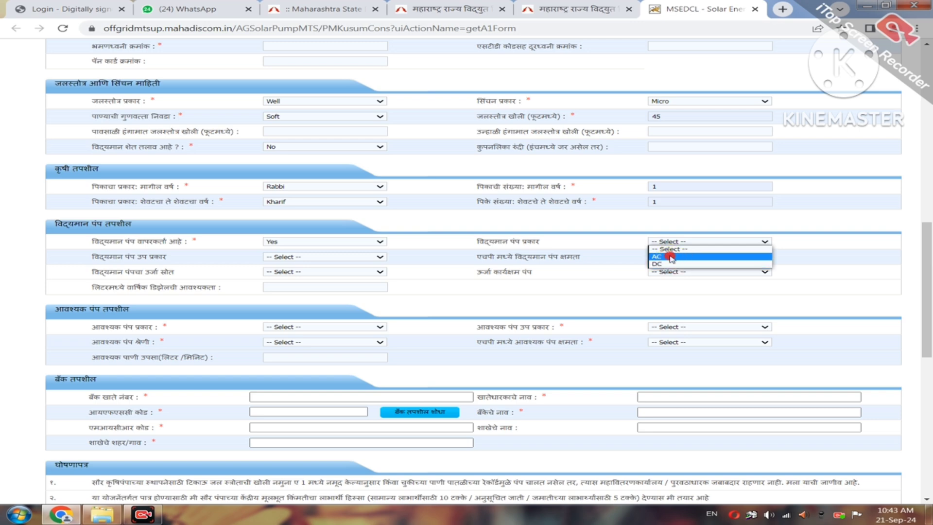
pyautogui.click(672, 257)
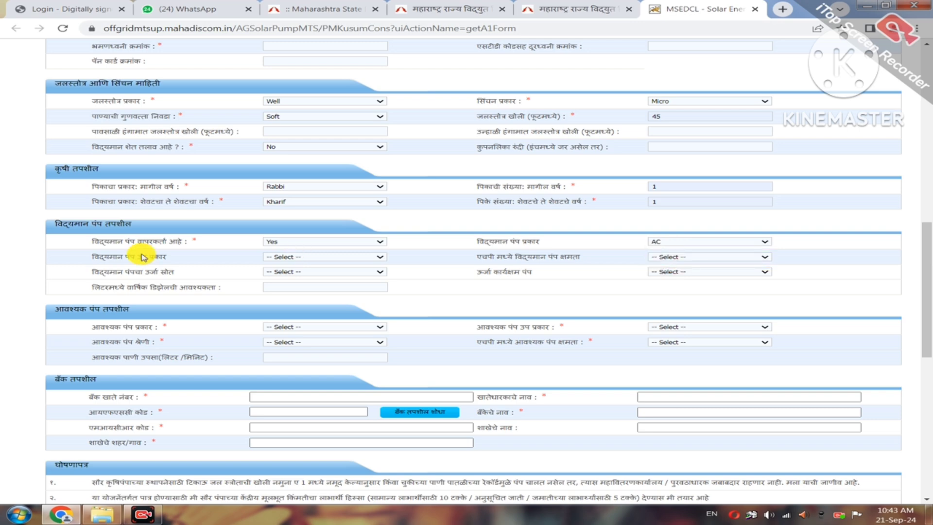
pyautogui.click(294, 257)
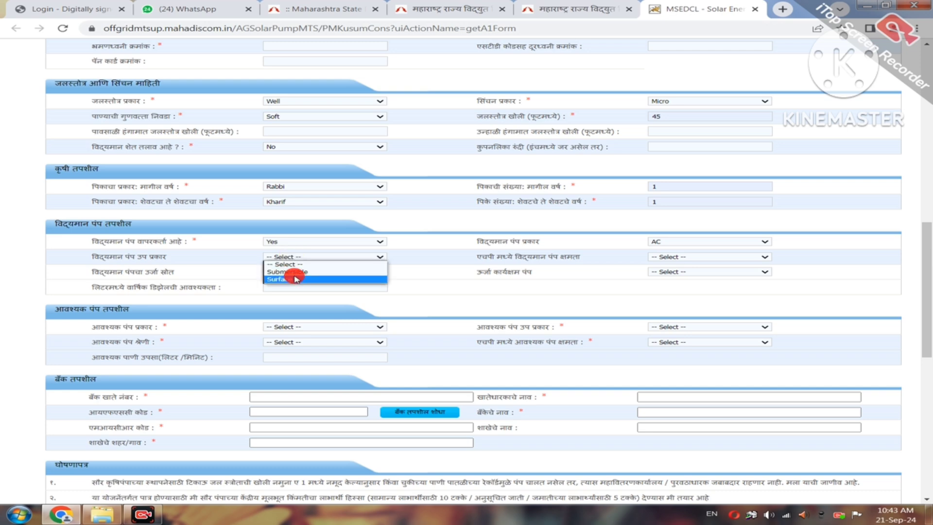
pyautogui.click(311, 272)
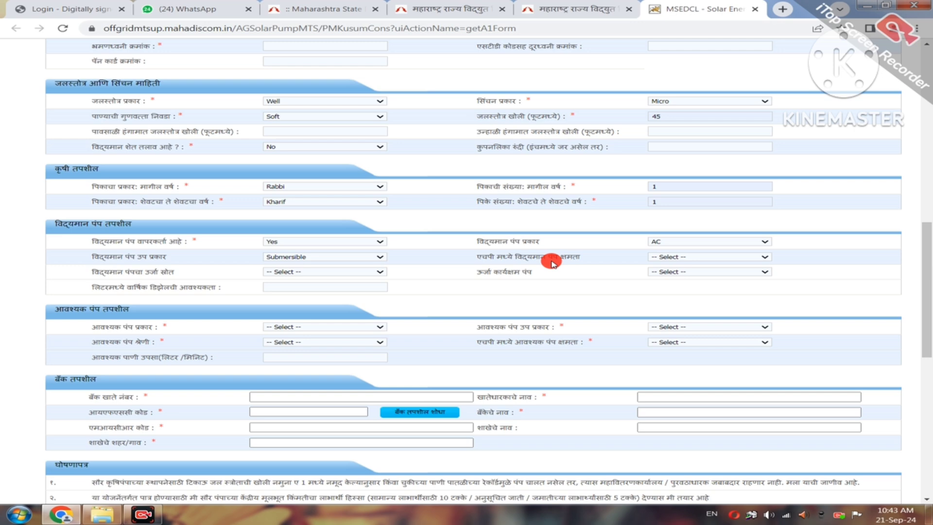
pyautogui.click(662, 256)
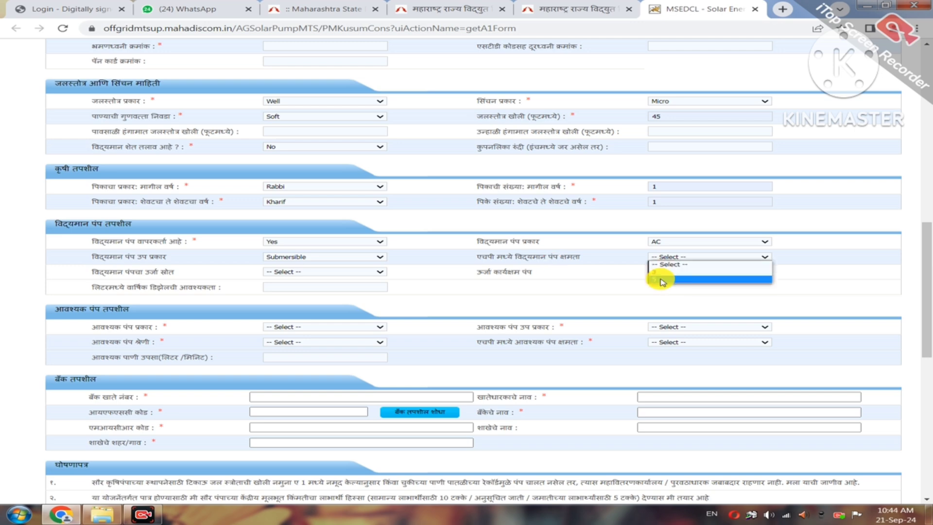
pyautogui.click(662, 280)
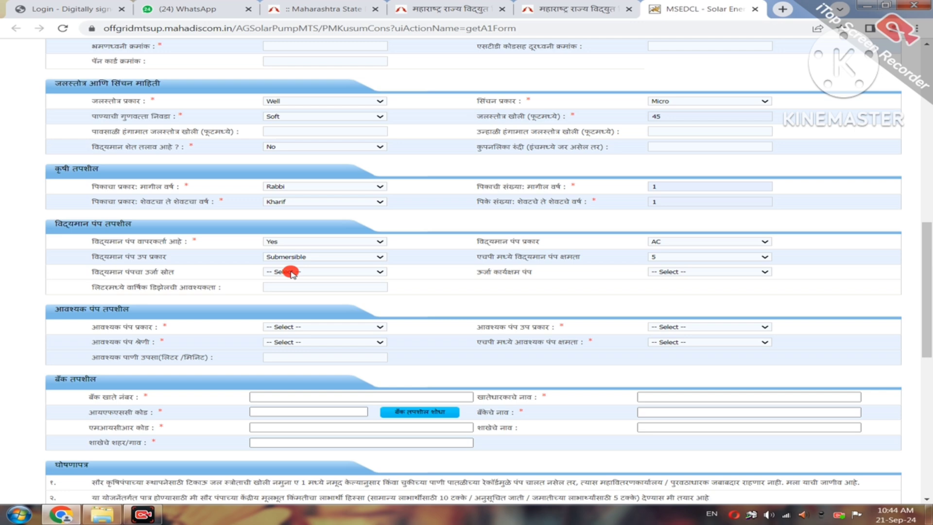
# - Set the existing pump's energy source to Diesel, energy-efficient pump to Yes, and annual diesel requirement to 2000 litres
pyautogui.click(291, 273)
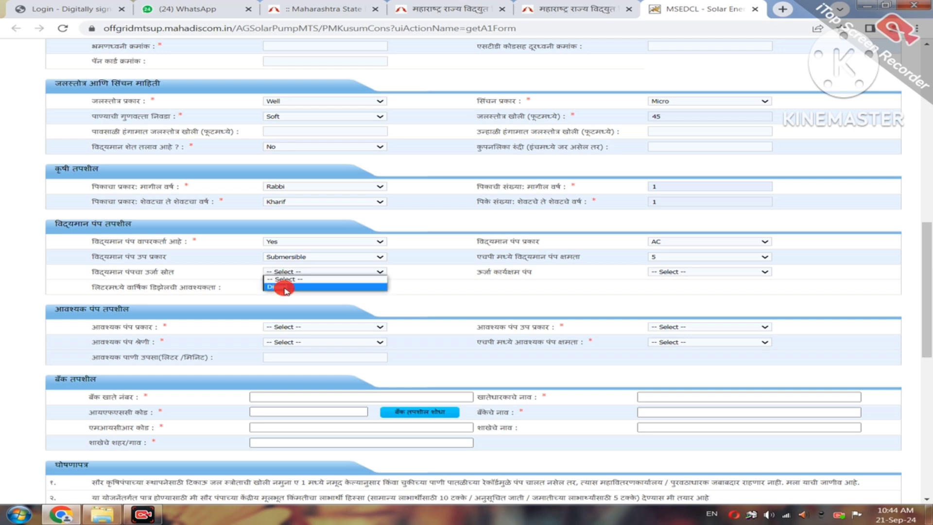
pyautogui.click(286, 288)
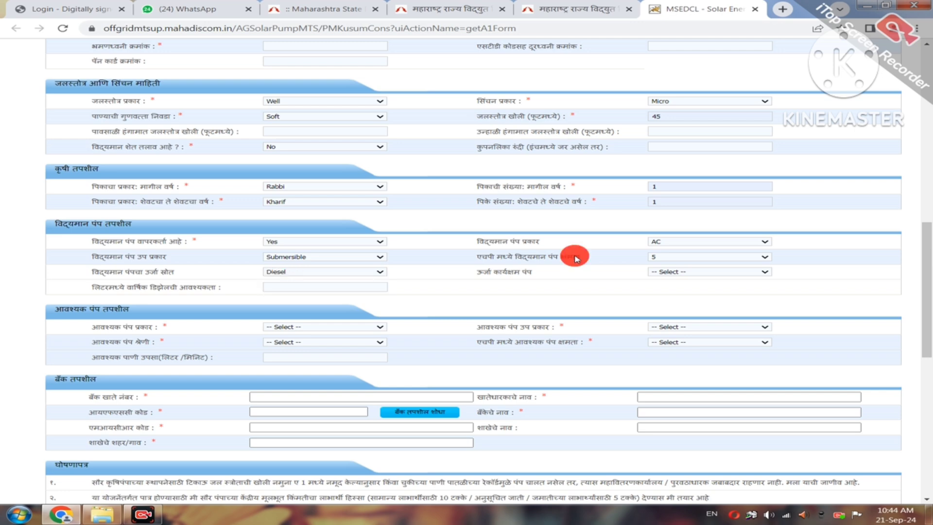
pyautogui.click(673, 271)
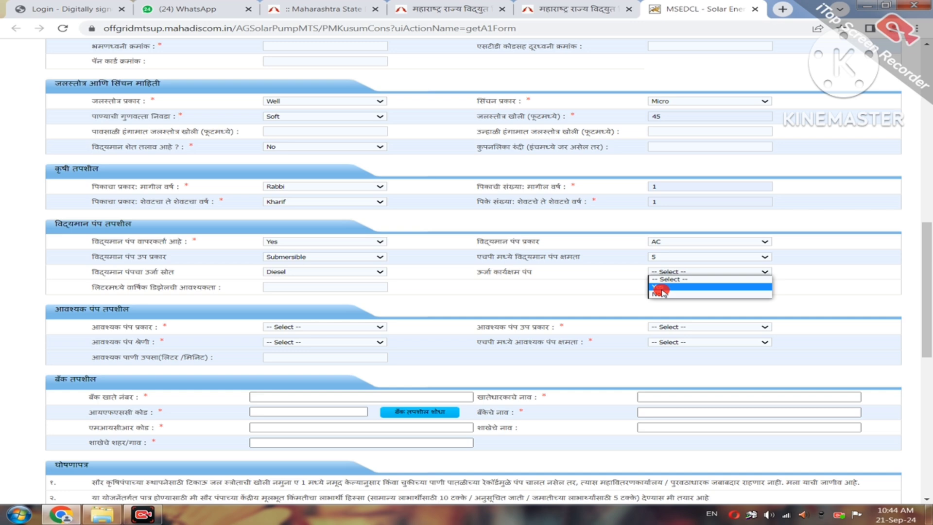
pyautogui.click(660, 288)
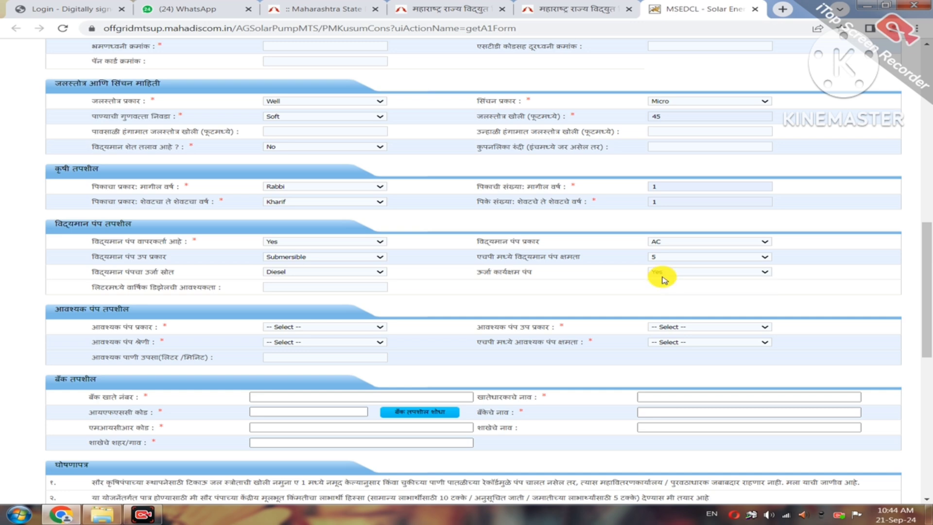
pyautogui.click(291, 287)
pyautogui.click(330, 307)
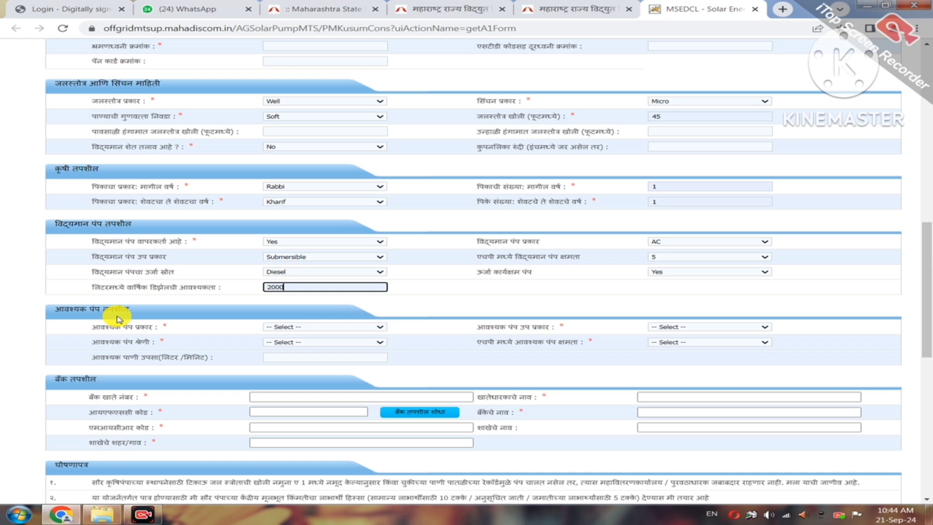
# - In the required pump details, choose pump type DC, sub-type Submersible, category Water, and capacity 3 HP
pyautogui.click(306, 330)
pyautogui.click(301, 343)
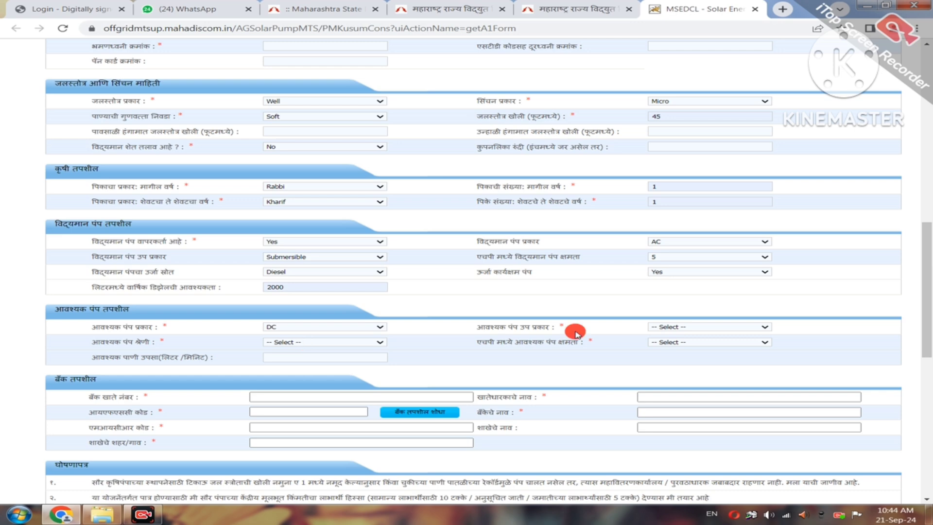
pyautogui.click(658, 328)
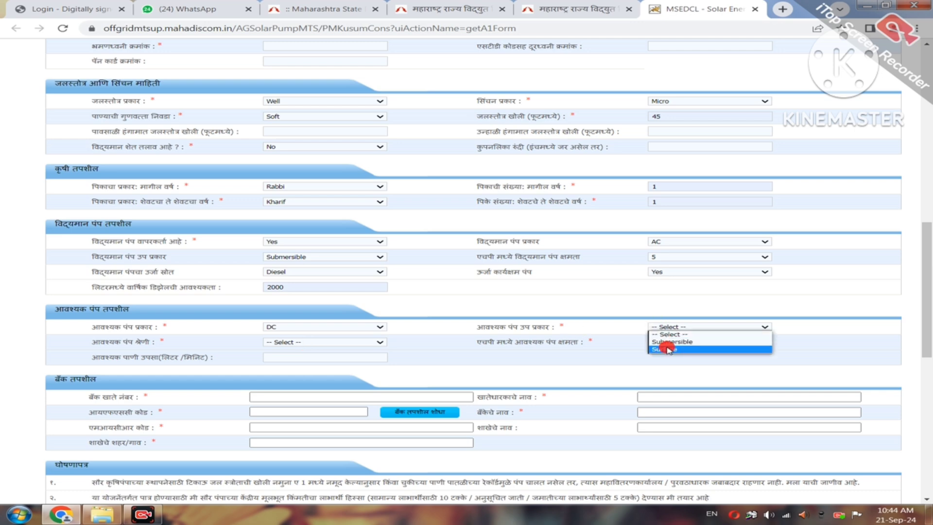
pyautogui.click(670, 341)
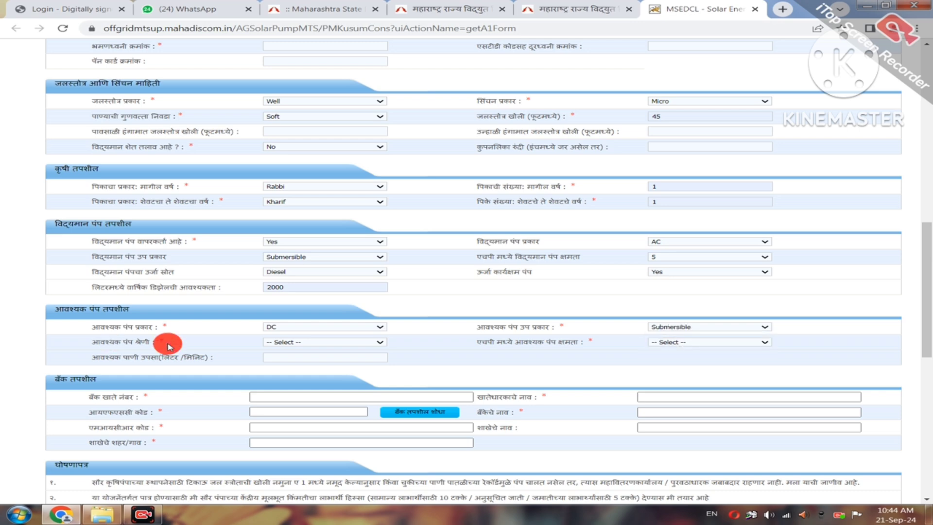
pyautogui.click(319, 343)
pyautogui.click(311, 359)
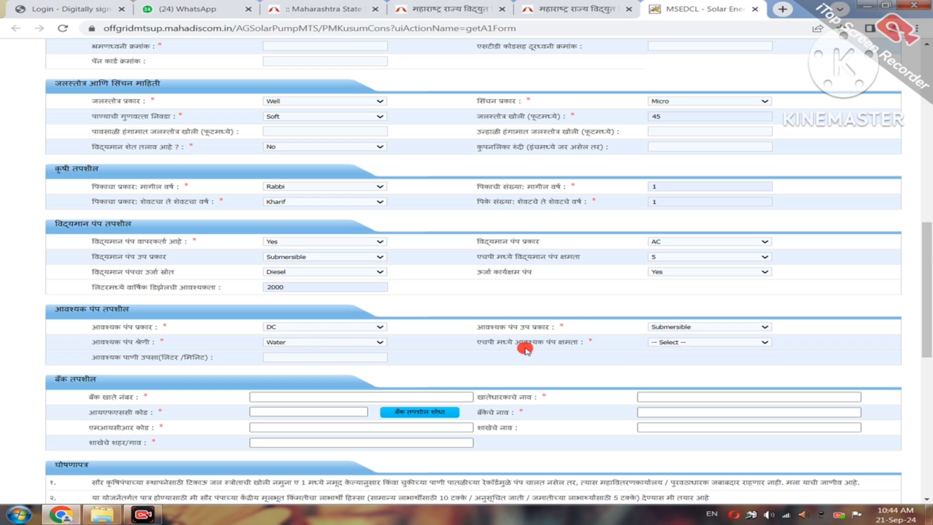
pyautogui.click(654, 342)
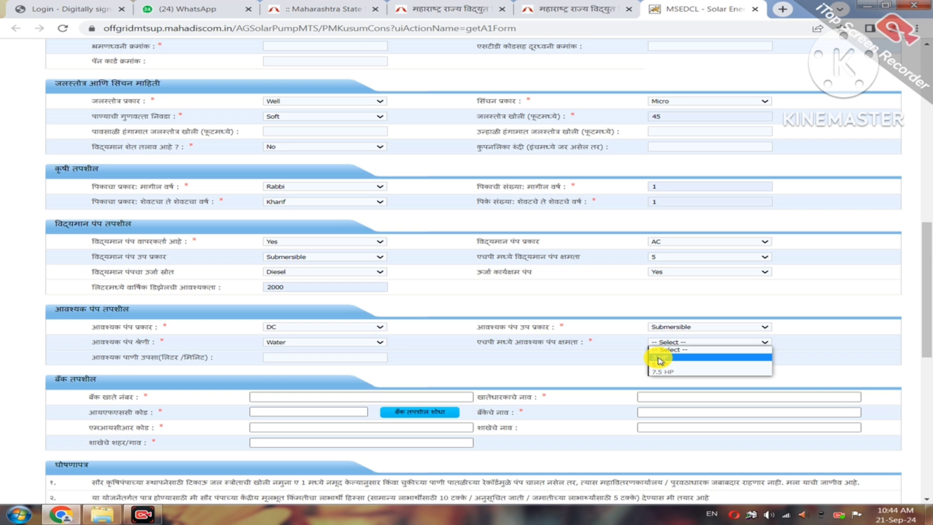
pyautogui.click(660, 358)
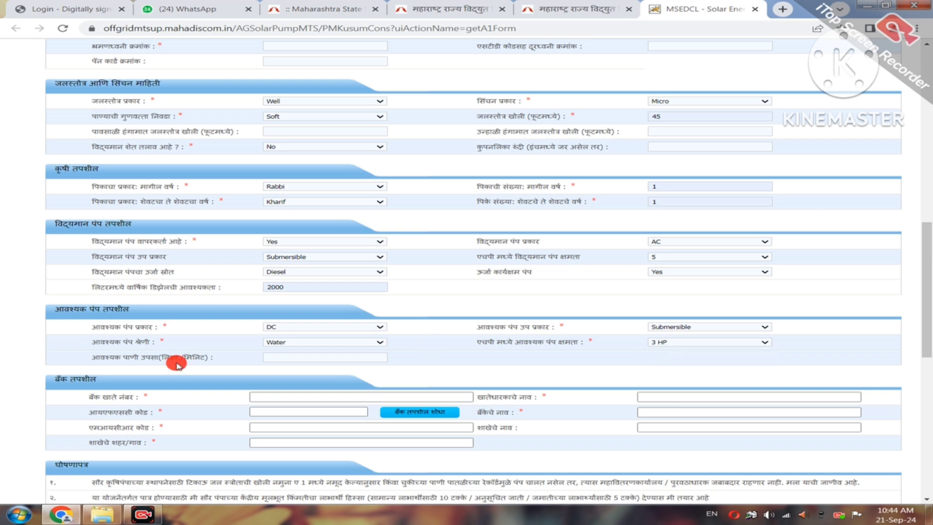
# - Set the required water discharge to 500 litres per minute in the required pump details
pyautogui.click(311, 357)
pyautogui.write('500')
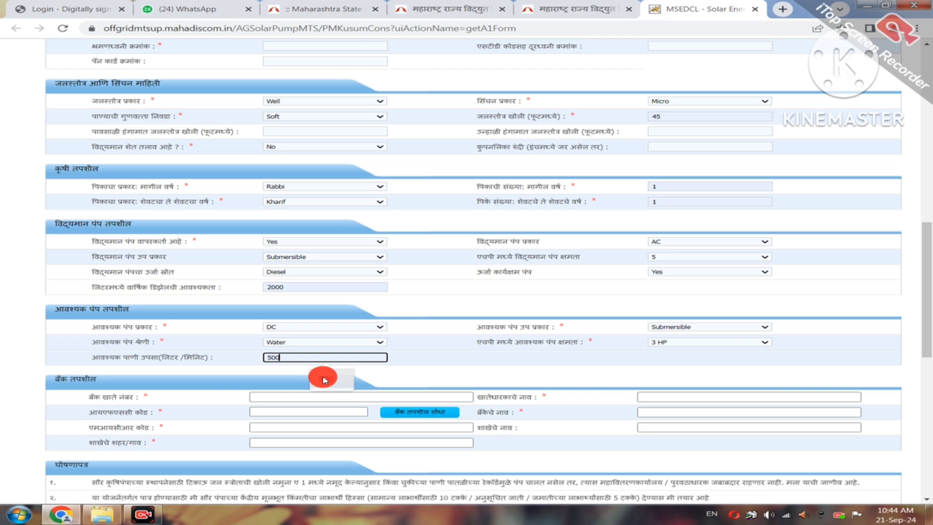
pyautogui.click(324, 379)
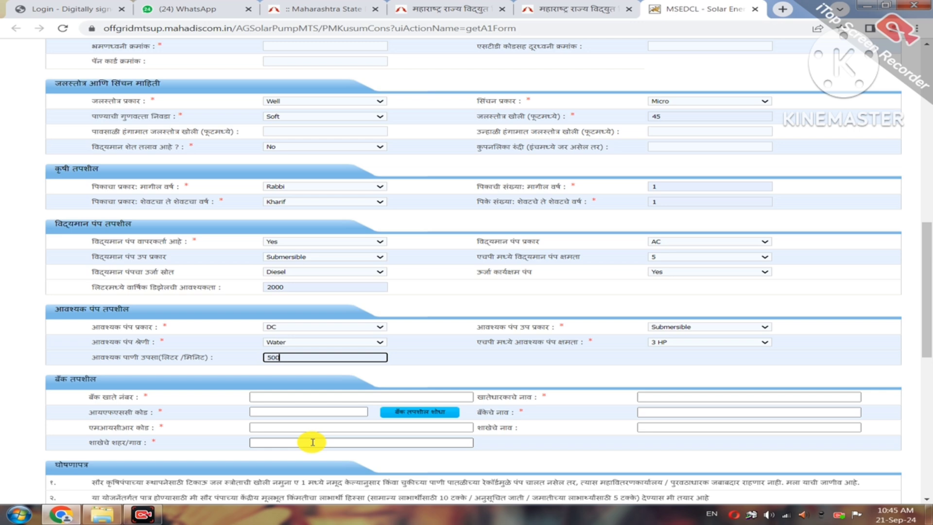
# - Tick all three consent checkboxes at the end of the declaration section
pyautogui.scroll(-8, 339, 450)
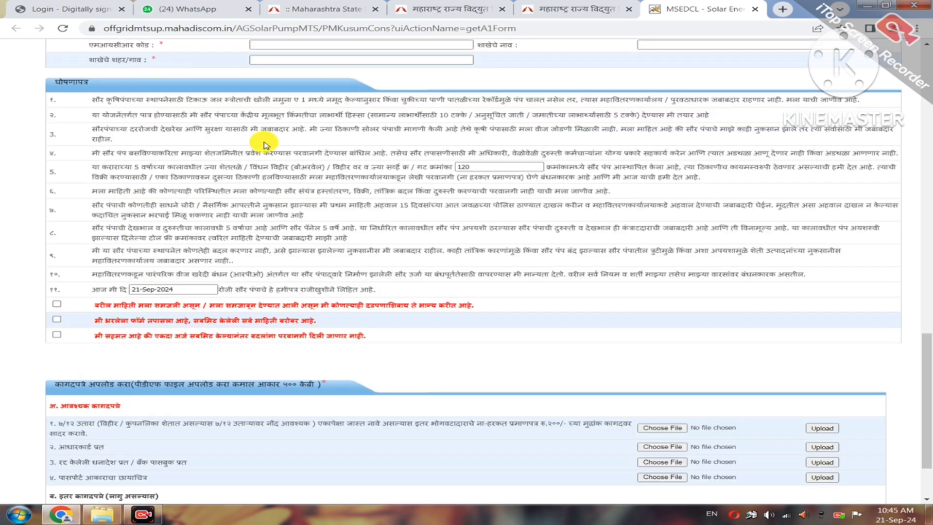
pyautogui.click(465, 167)
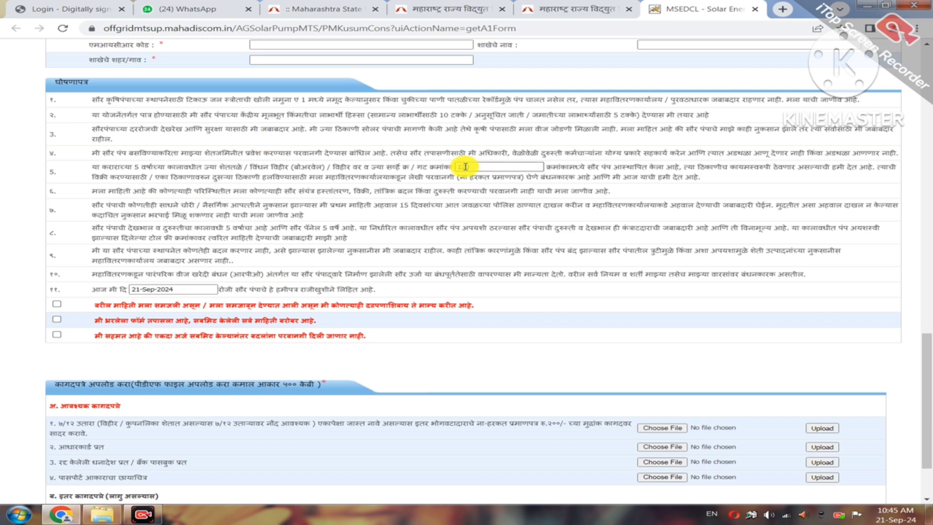
pyautogui.click(57, 303)
pyautogui.click(57, 319)
pyautogui.click(56, 333)
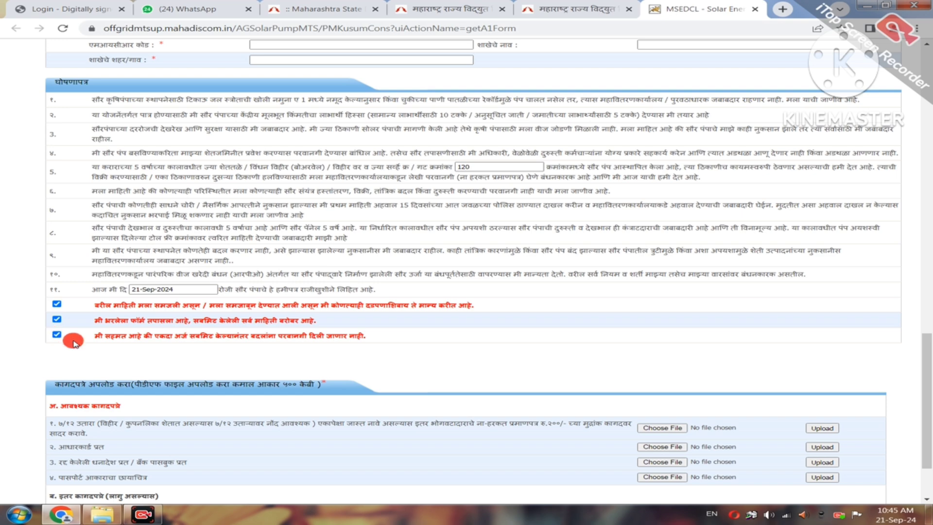
# - Attach the 170_Satbara (2) PDF from Downloads as the required 7/12 extract document
pyautogui.scroll(-2, 122, 307)
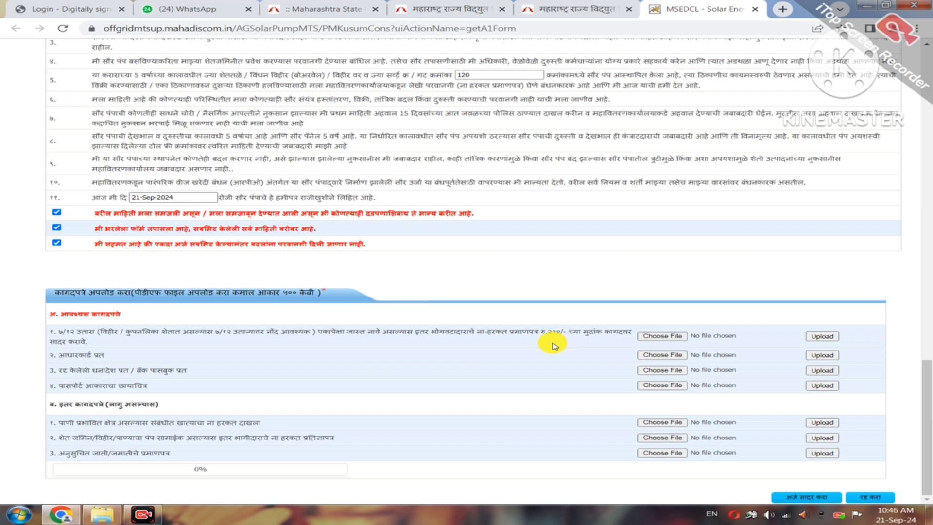
pyautogui.click(659, 339)
pyautogui.click(107, 26)
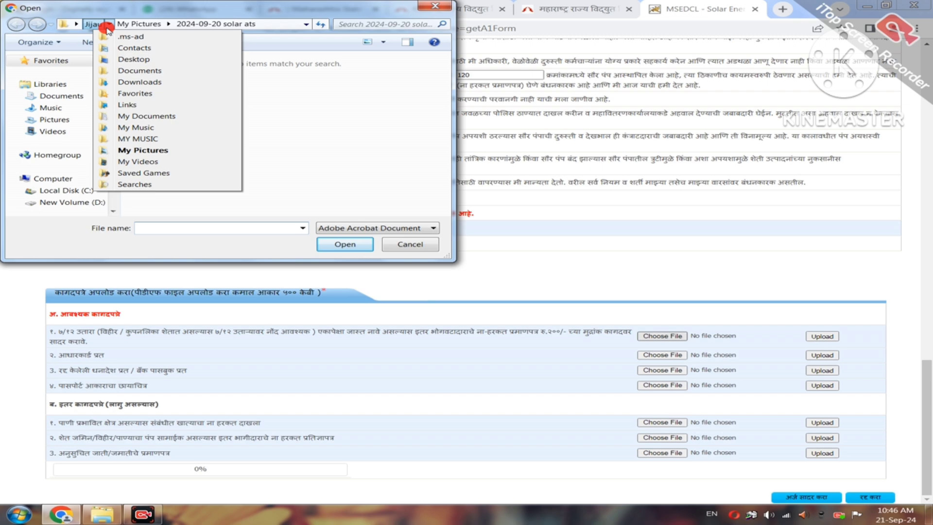
pyautogui.click(310, 29)
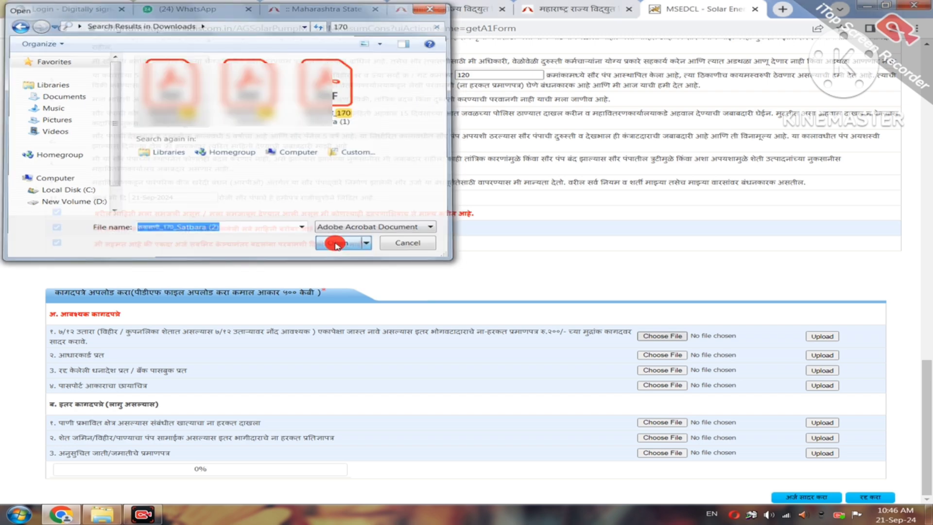
pyautogui.click(335, 244)
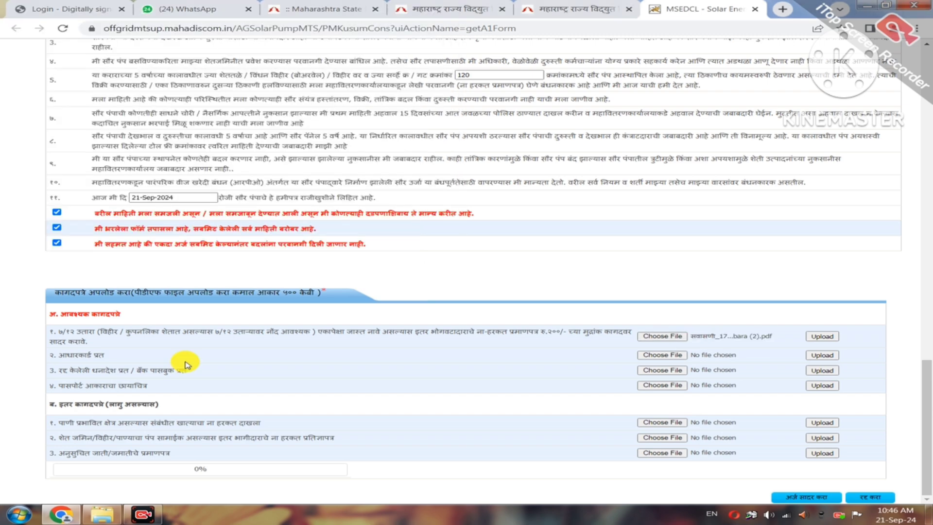
# - Attach aadhar ats 001.pdf as the Aadhaar card copy
pyautogui.click(663, 355)
pyautogui.click(327, 87)
pyautogui.click(340, 244)
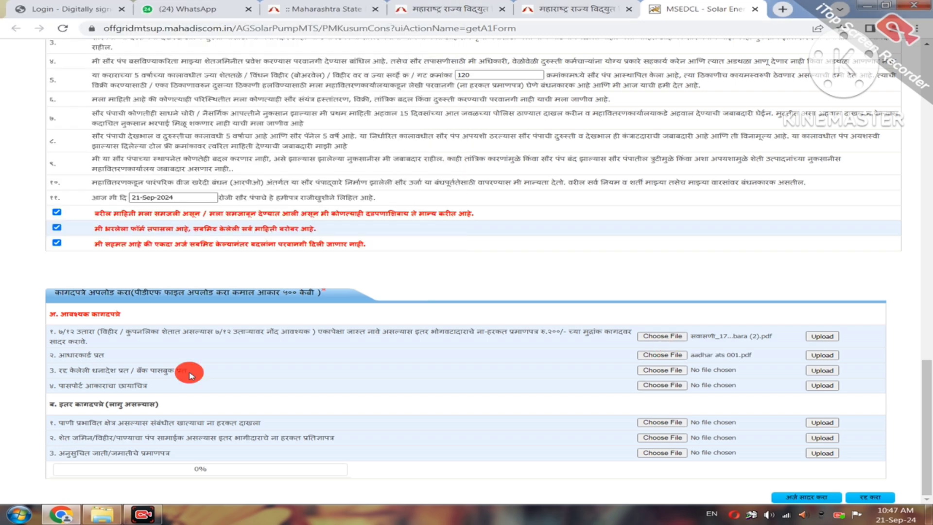
# - Search Downloads for ATS and attach Pass ats.pdf as the cancelled cheque or bank passbook copy
pyautogui.click(646, 369)
pyautogui.click(359, 24)
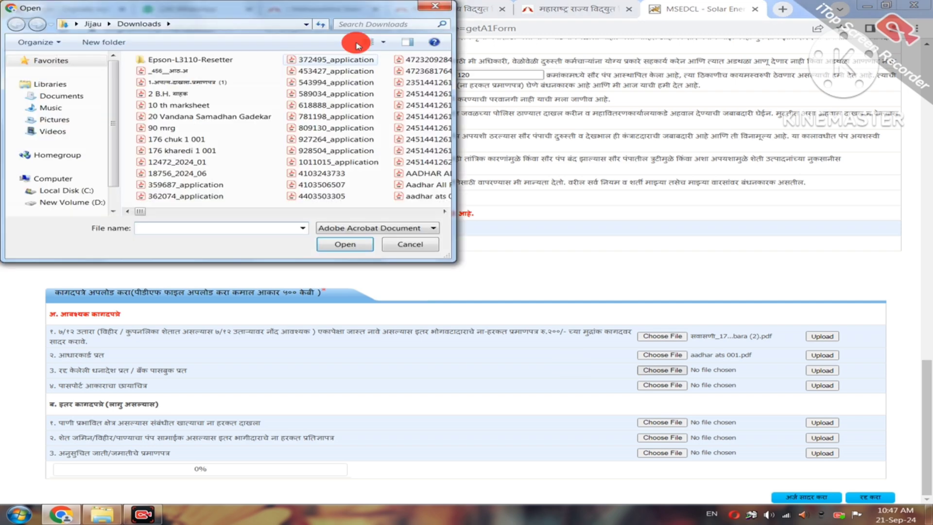
pyautogui.write('ATS')
pyautogui.doubleClick(176, 90)
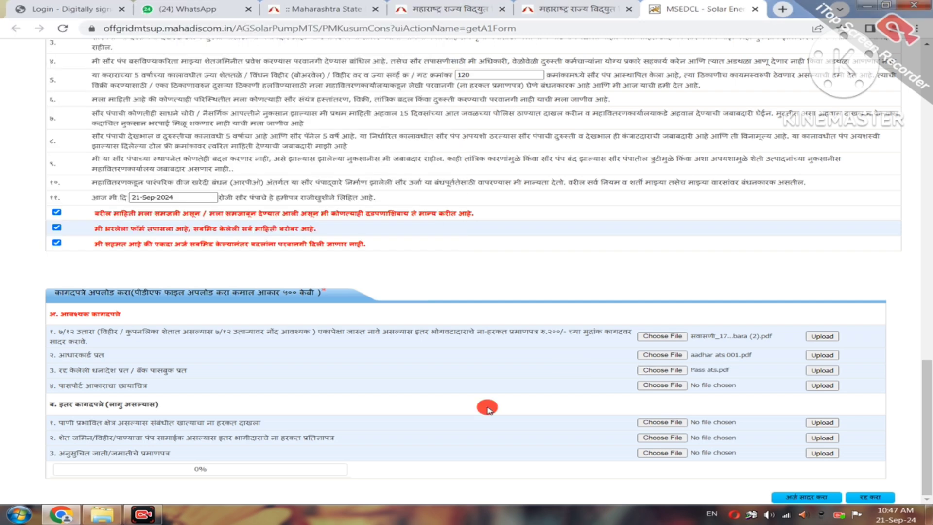
# - Find the ATS files in Downloads and attach photo ats 001.pdf as the passport-size photograph
pyautogui.click(658, 385)
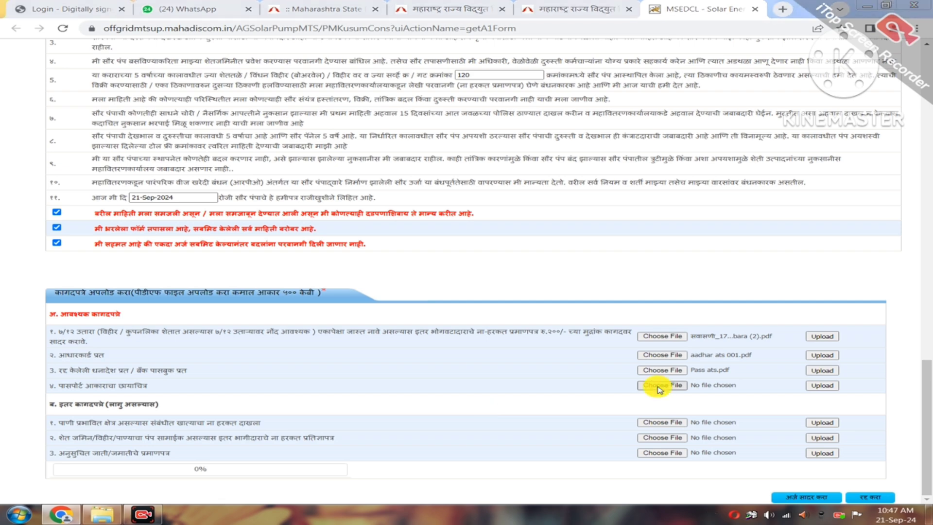
pyautogui.click(365, 24)
pyautogui.click(365, 40)
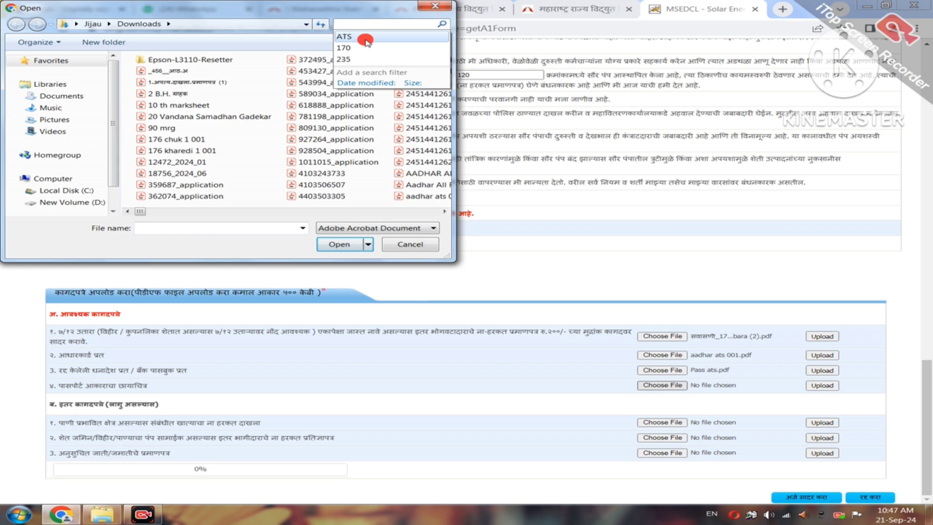
pyautogui.click(261, 85)
pyautogui.click(340, 246)
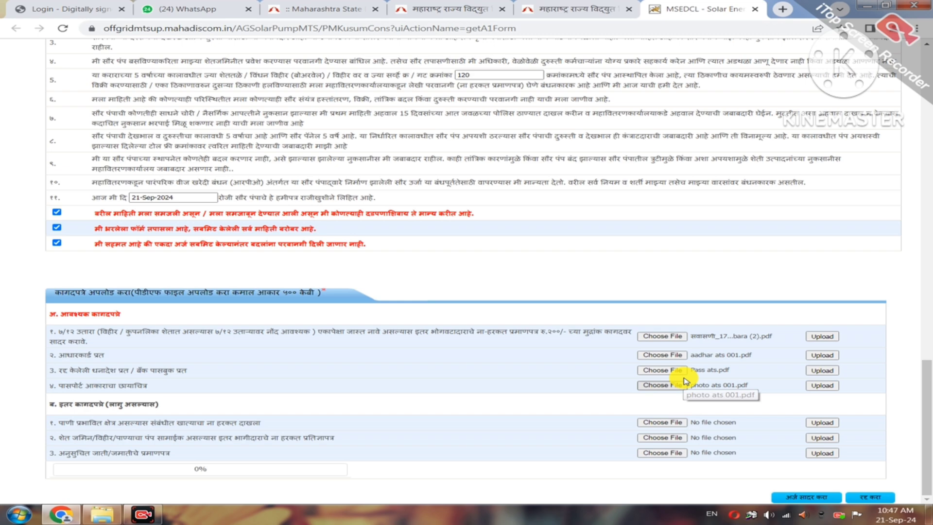
# - Upload the attached 7/12 extract PDF to the application
pyautogui.click(821, 337)
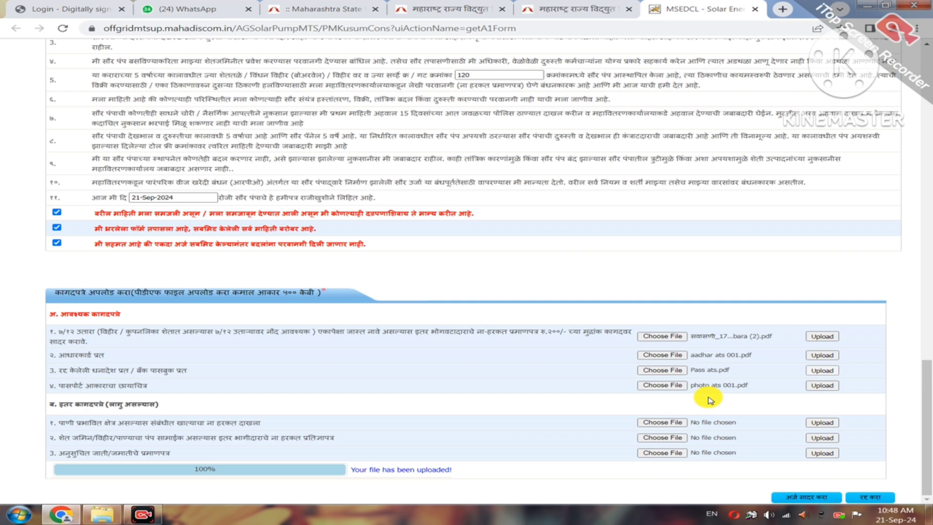
pyautogui.click(301, 477)
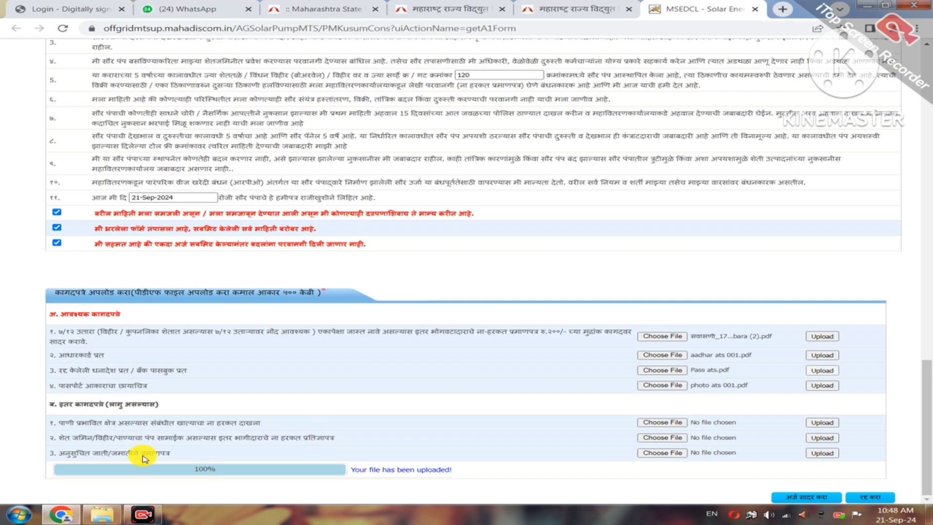
pyautogui.click(179, 468)
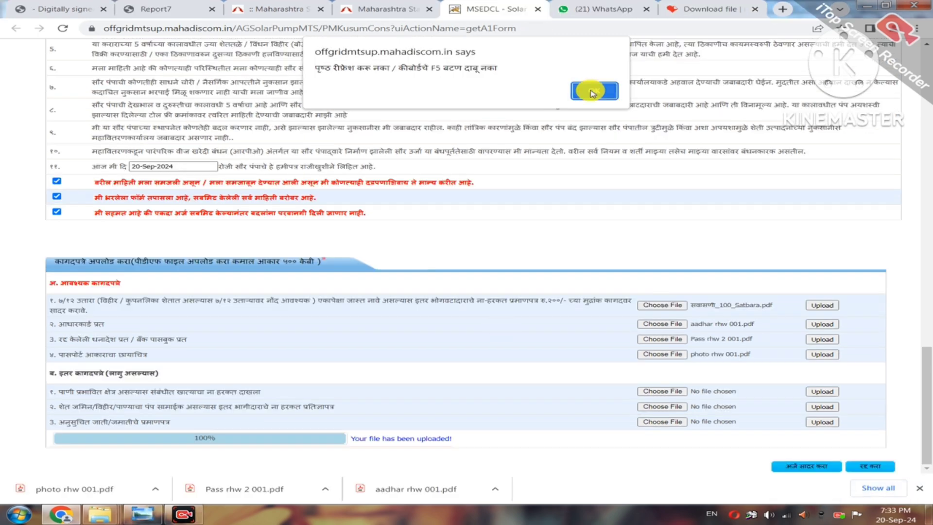
# - Confirm the application's submission, accepting the no-refresh notices, and open the print preview of the acknowledgement receipt
pyautogui.click(592, 92)
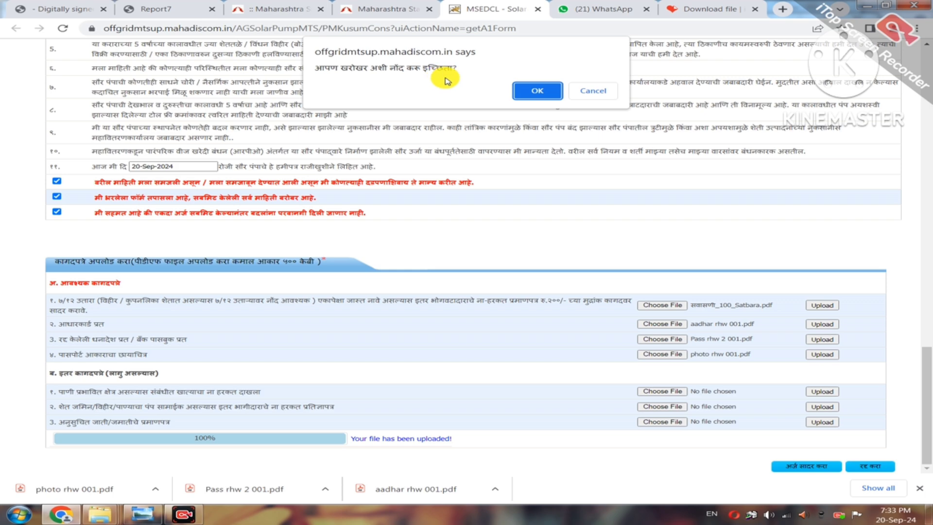
pyautogui.click(530, 91)
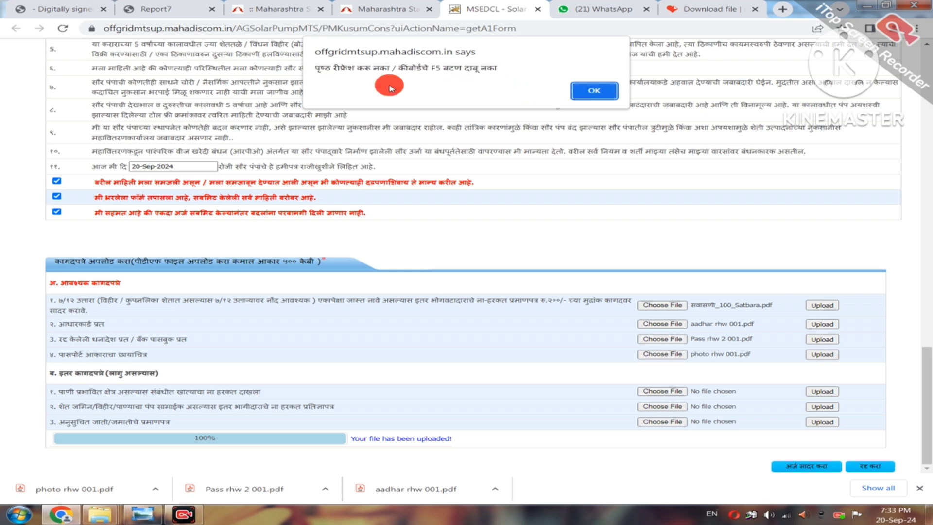
pyautogui.click(593, 91)
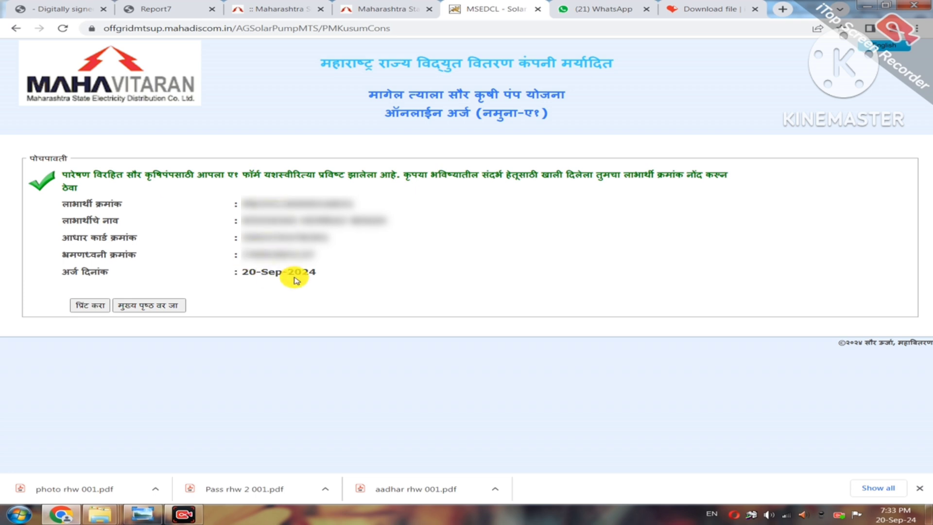
pyautogui.click(89, 307)
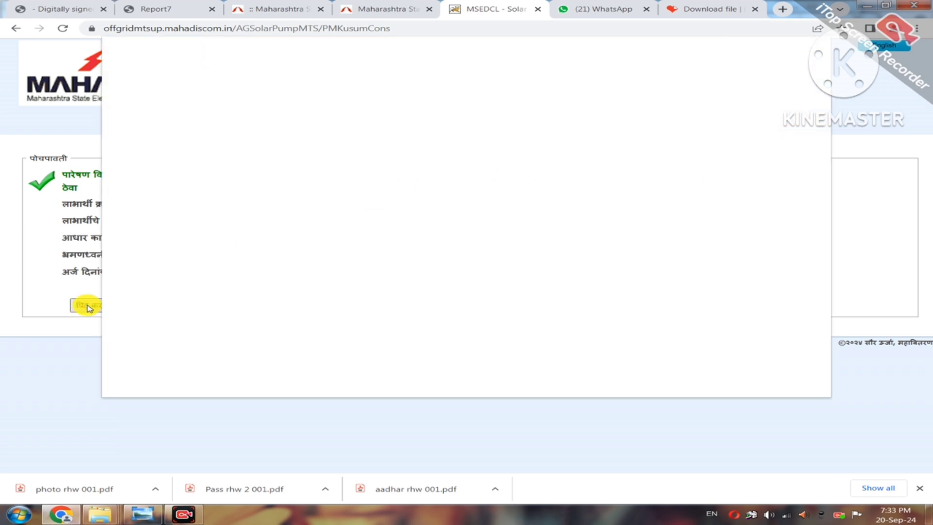